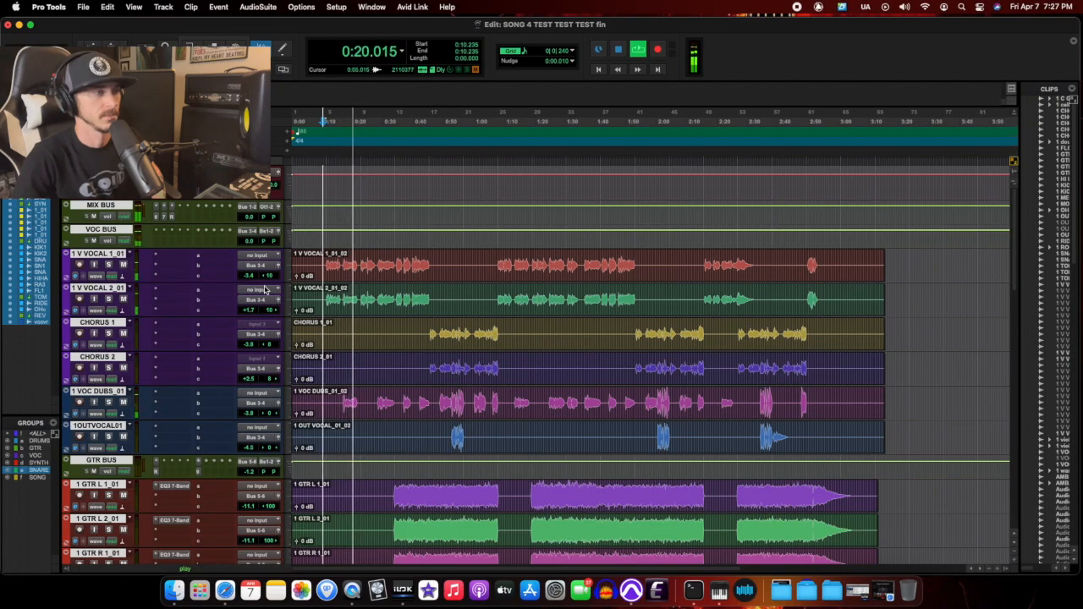
Stop playback, place the edit cursor at about 0:11.3, and insert Howard Benson Vocals (mono) in the first slot of track 1 V VOCAL 1_01.
key("space")
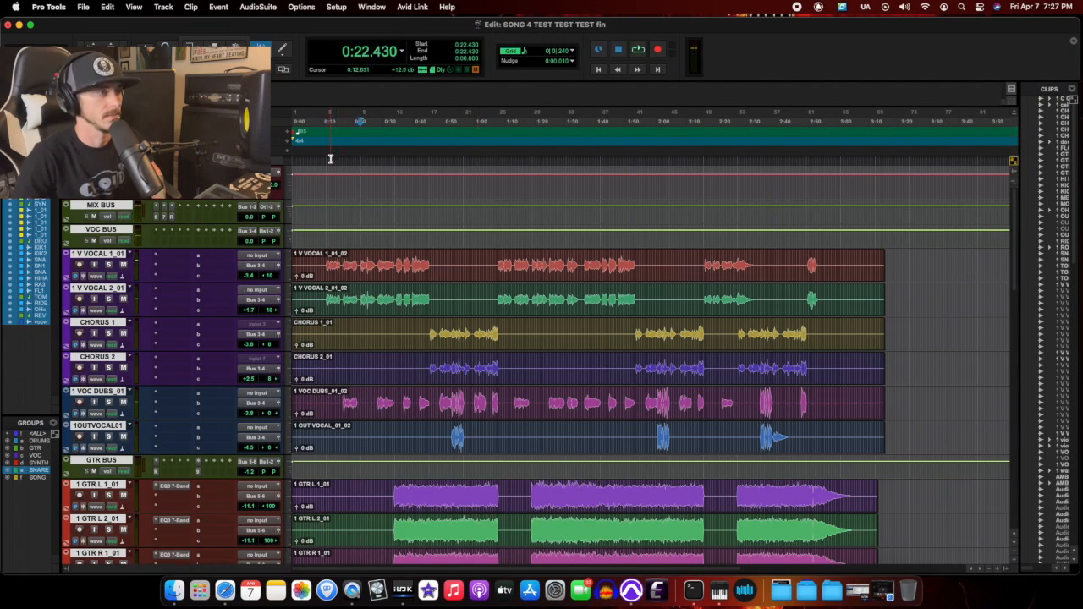
left_click(327, 159)
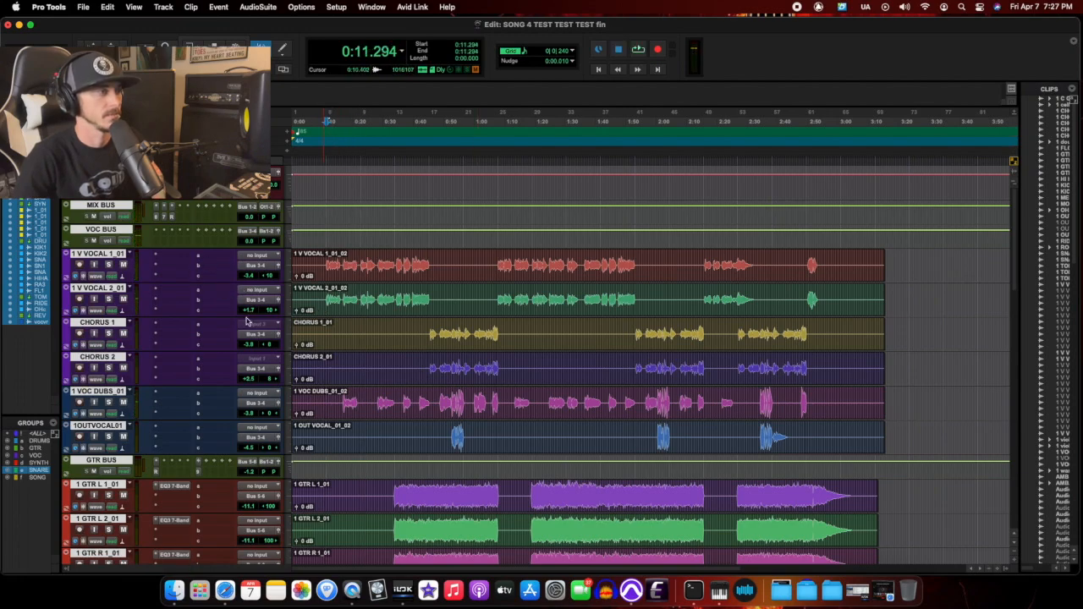
left_click(177, 255)
mouse_move(274, 267)
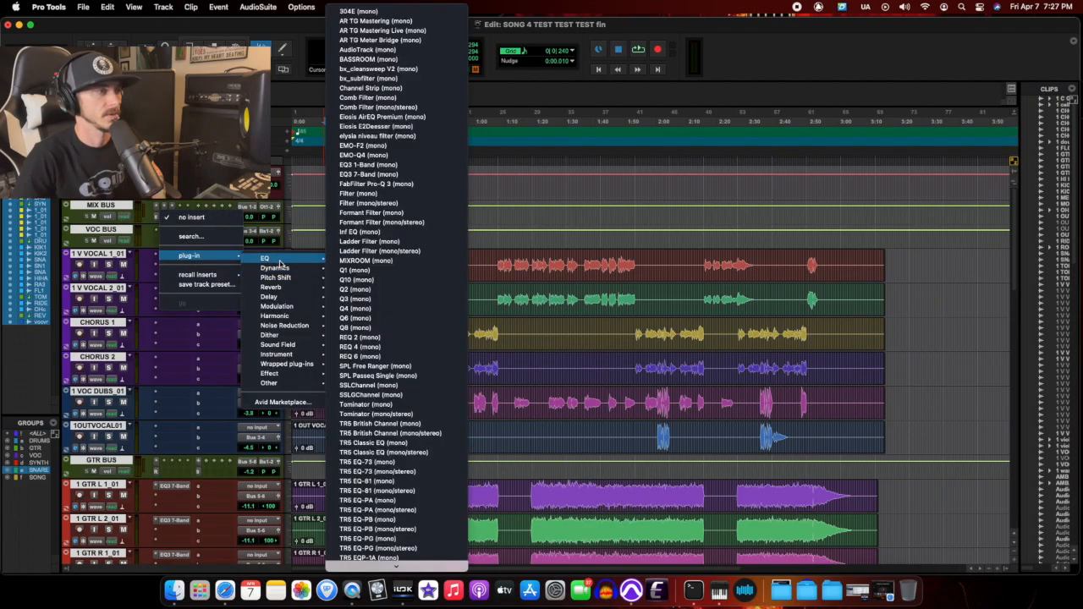
mouse_move(299, 284)
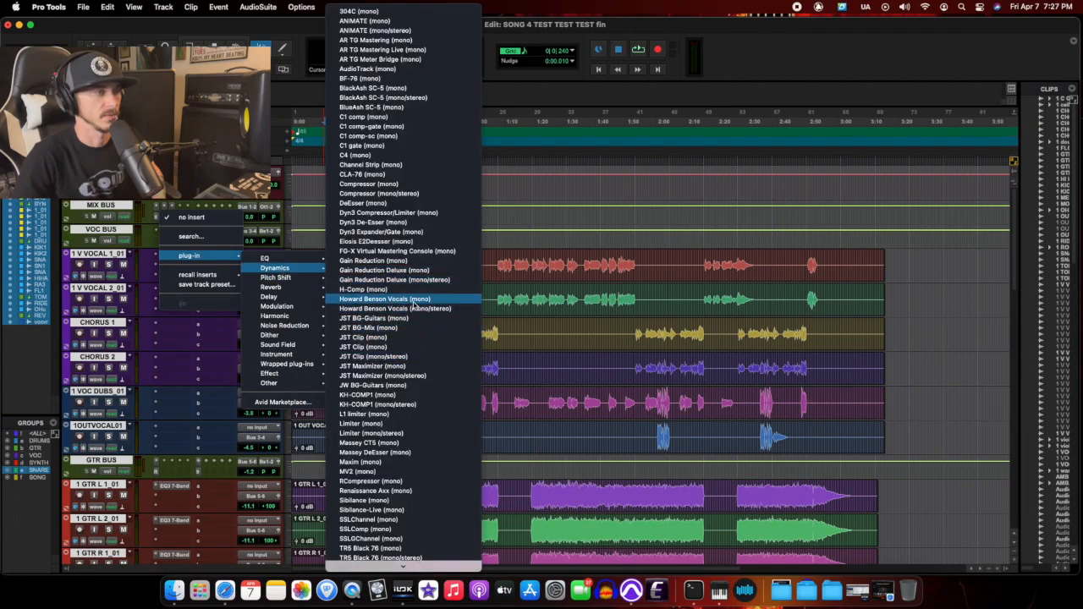
left_click(416, 300)
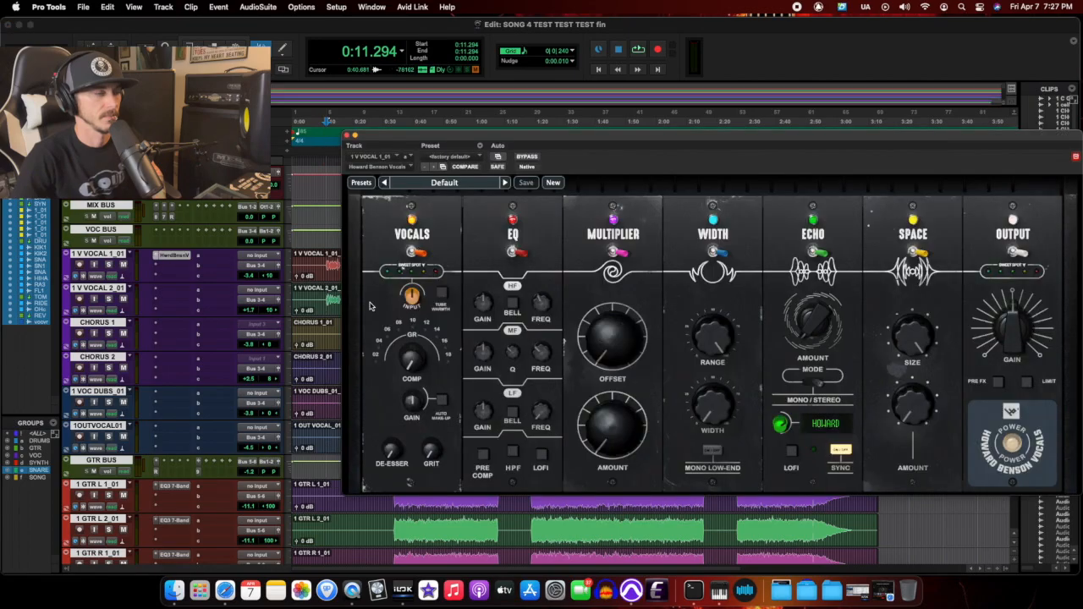
Toggle the bypass of the Howard Benson Vocals insert and play the soloed 1 V VOCAL 1_01 track from about 0:11.3.
left_click_drag(379, 138, 104, 310)
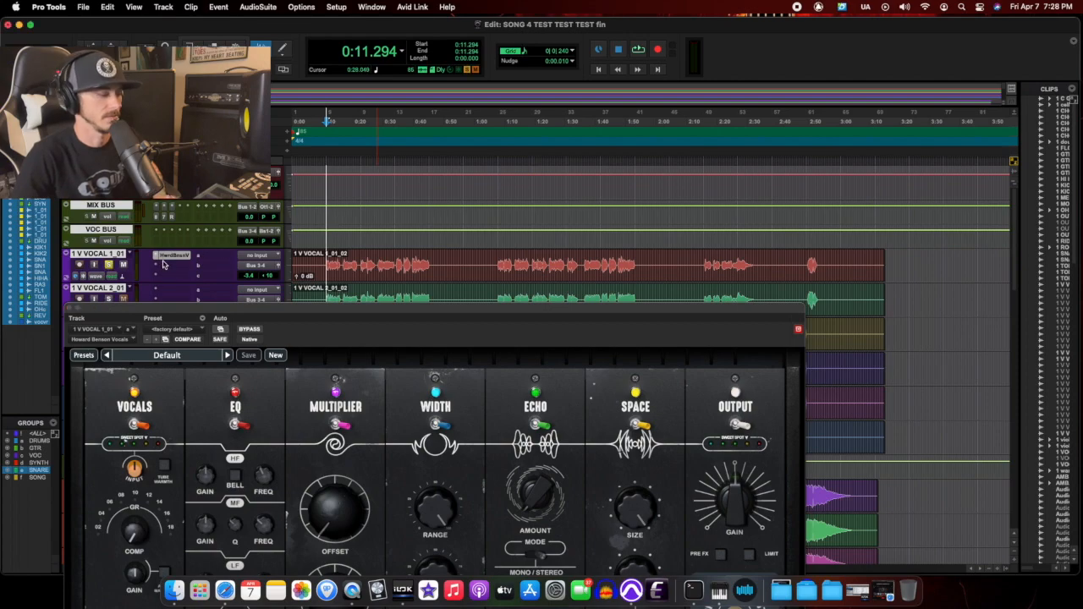
left_click(165, 257, "super")
key("space")
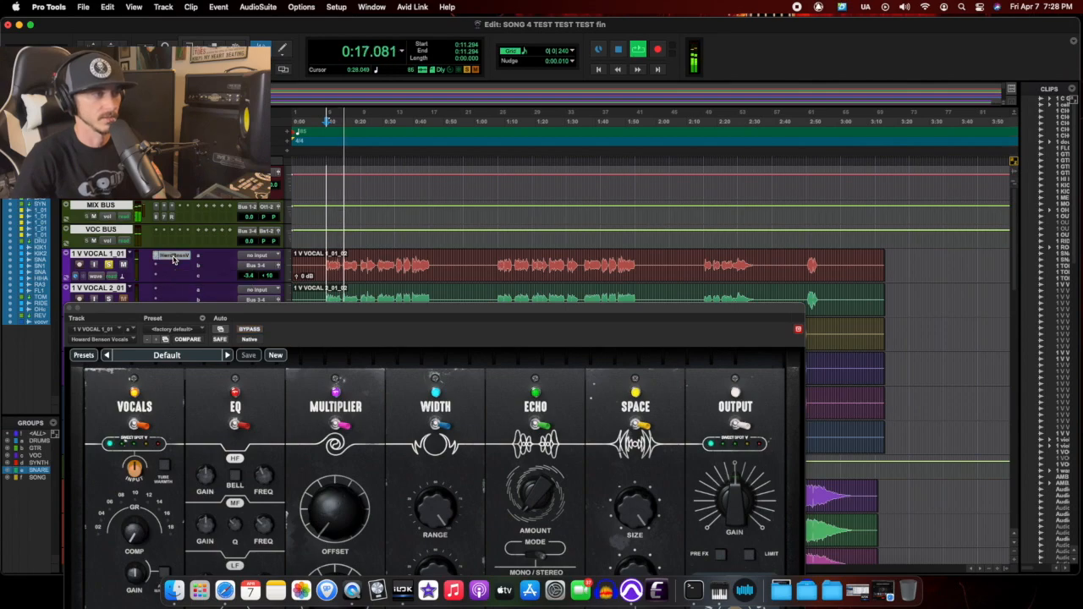
left_click_drag(222, 307, 247, 222)
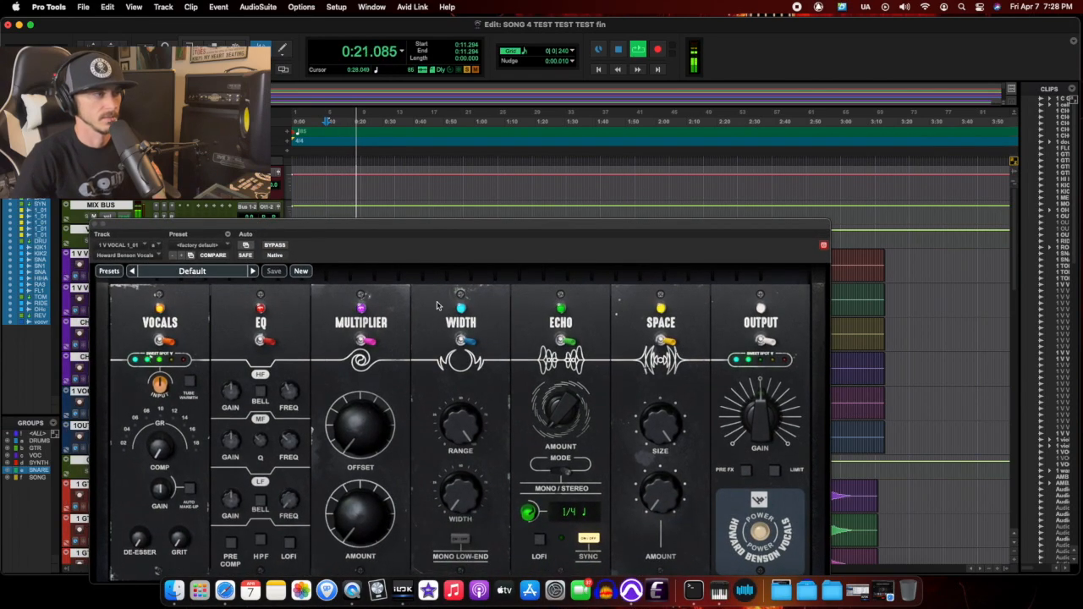
left_click_drag(300, 223, 552, 464)
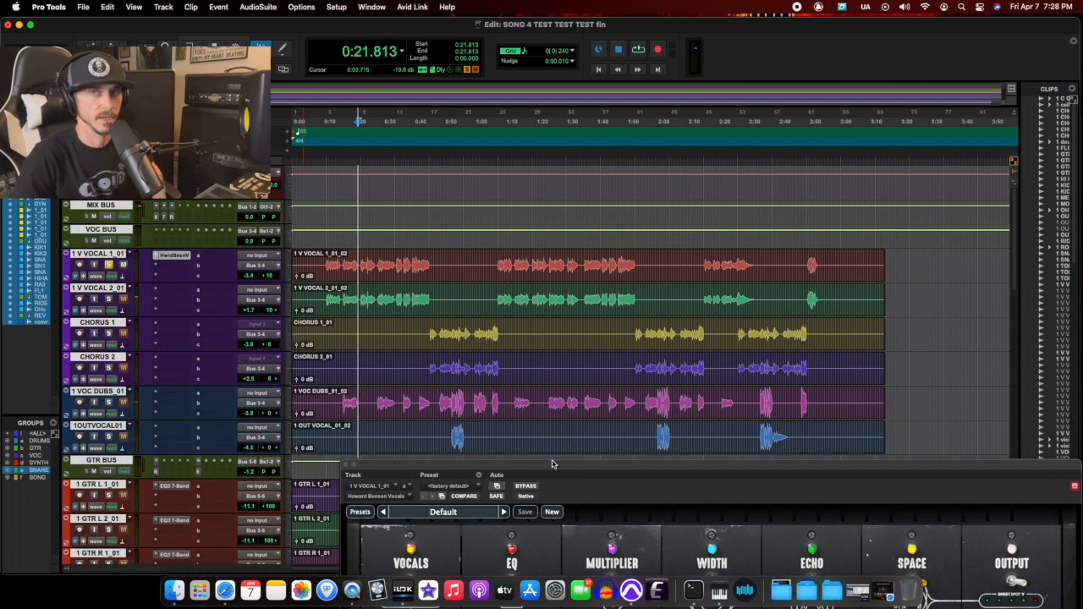
Select the opening passage of the 1 V VOCAL 1_01 clip from about 0:10.9 to 0:26.8, keeping the plug-in window clear for use.
left_click_drag(551, 464, 513, 175)
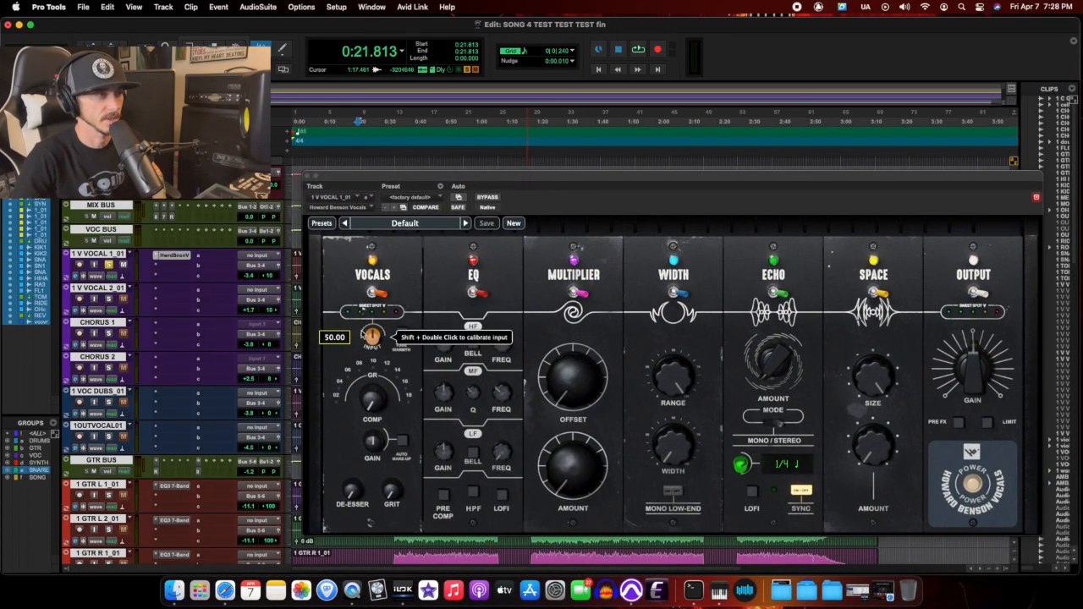
left_click_drag(374, 173, 400, 352)
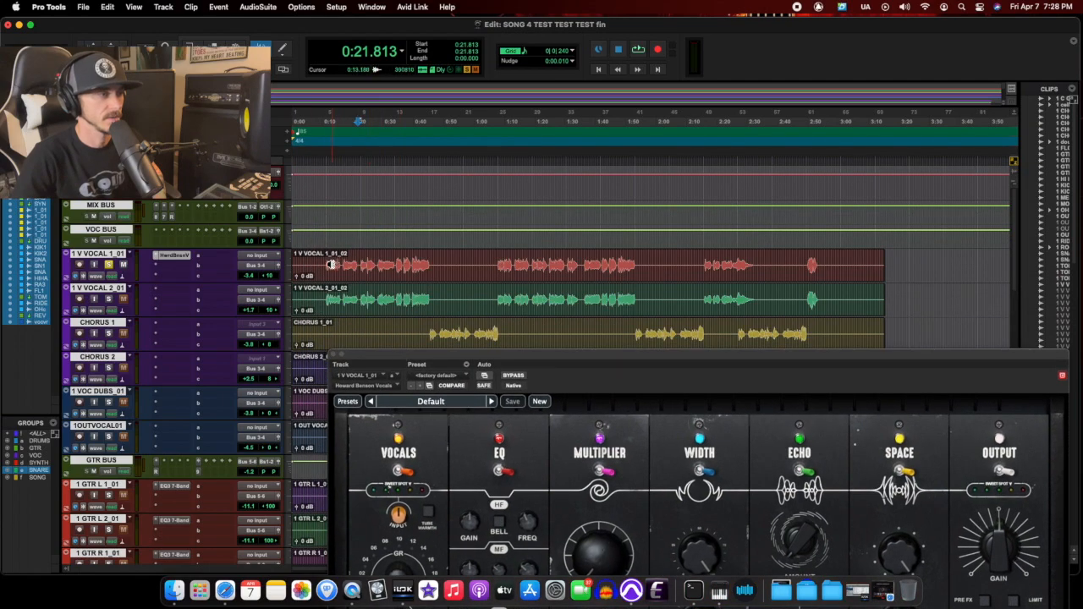
left_click(329, 161)
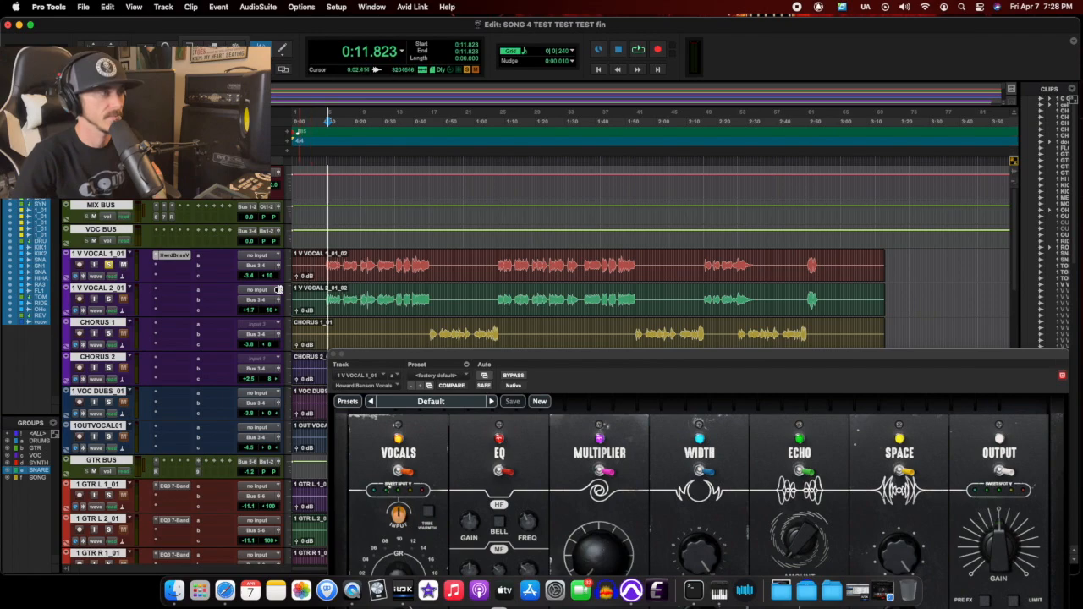
left_click(205, 43)
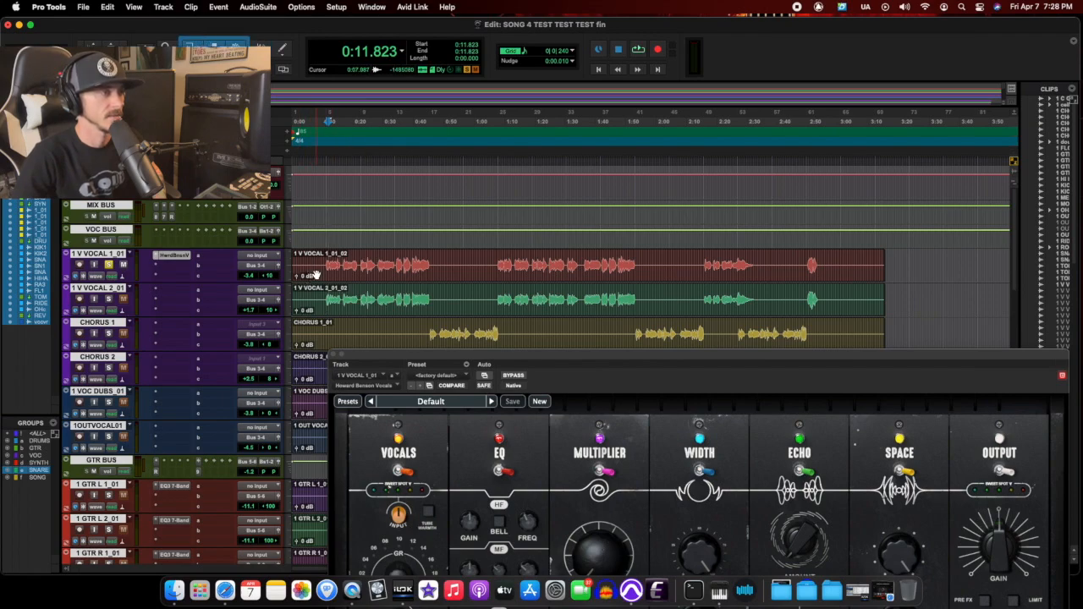
left_click_drag(325, 263, 373, 264)
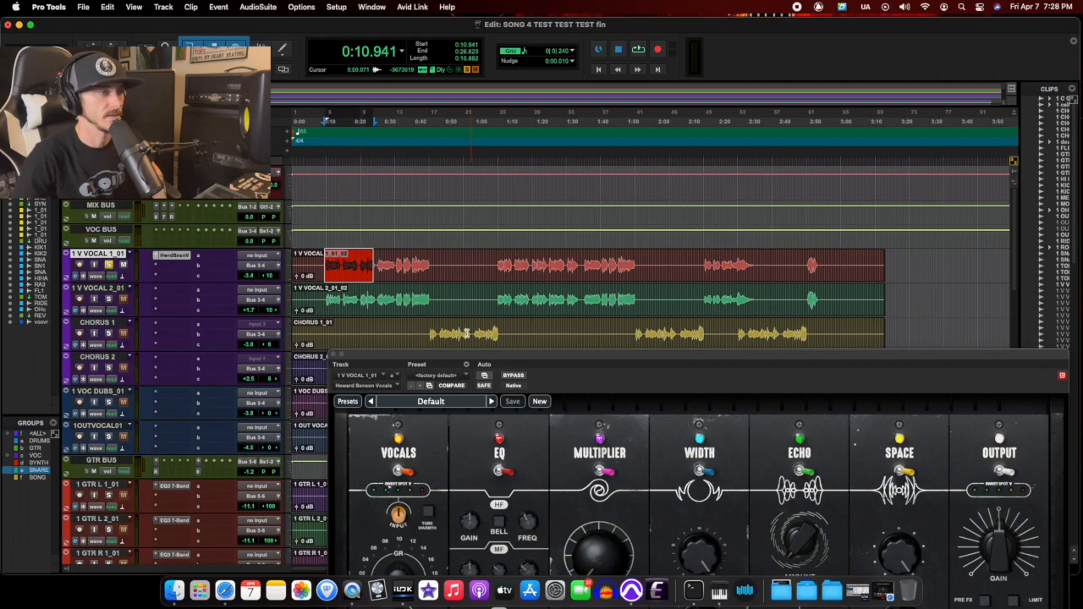
left_click_drag(468, 362, 428, 144)
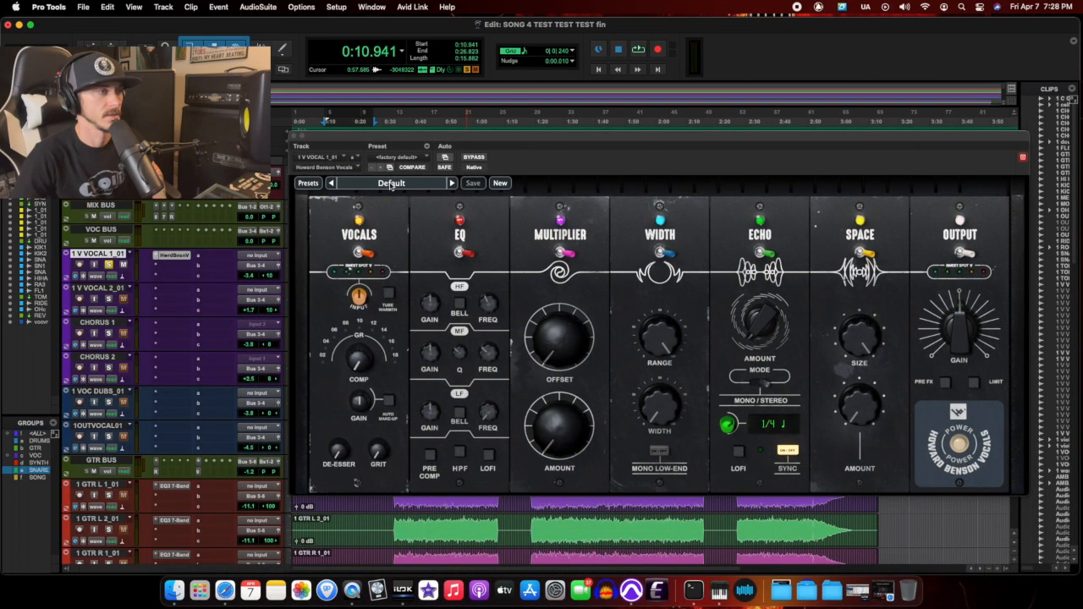
Play the selected passage and audition the Howard Benson factory presets in order, from HB Voc Channel through HB Voc CH LoFi W_FX.
key("space")
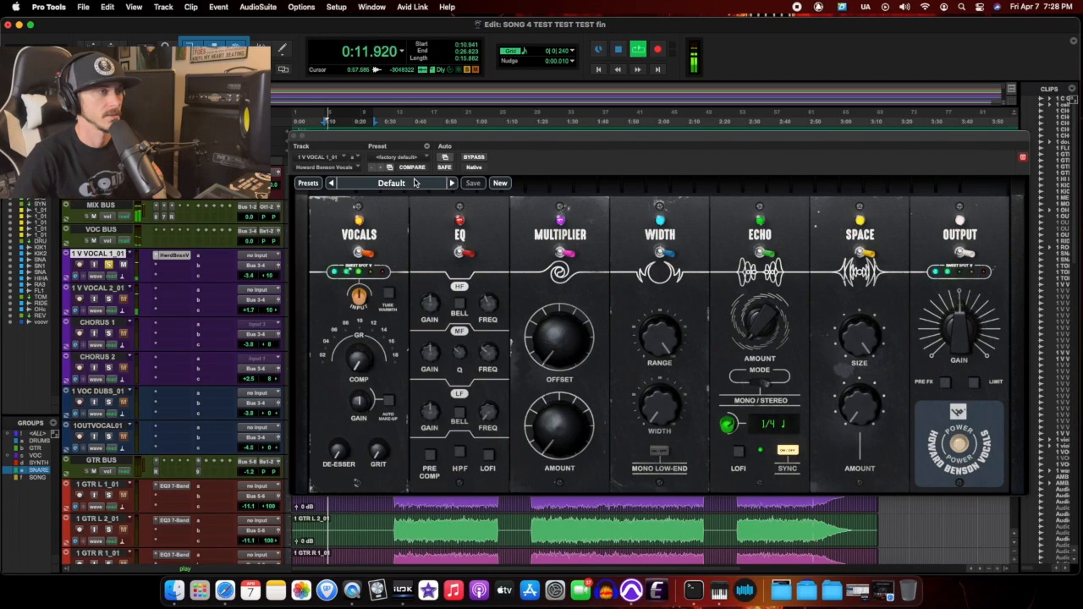
left_click(451, 183)
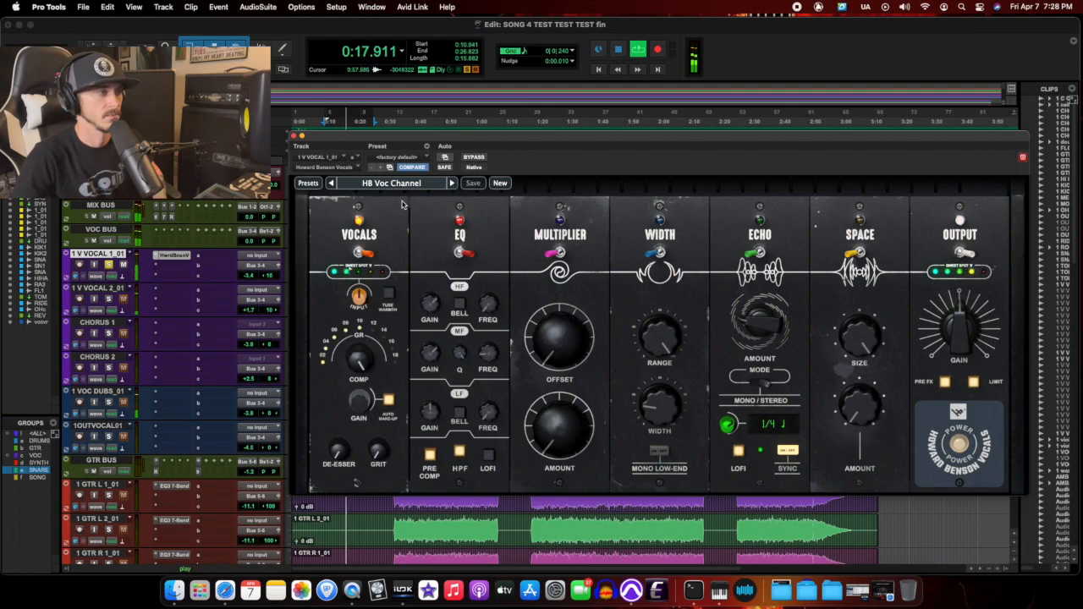
left_click(451, 183)
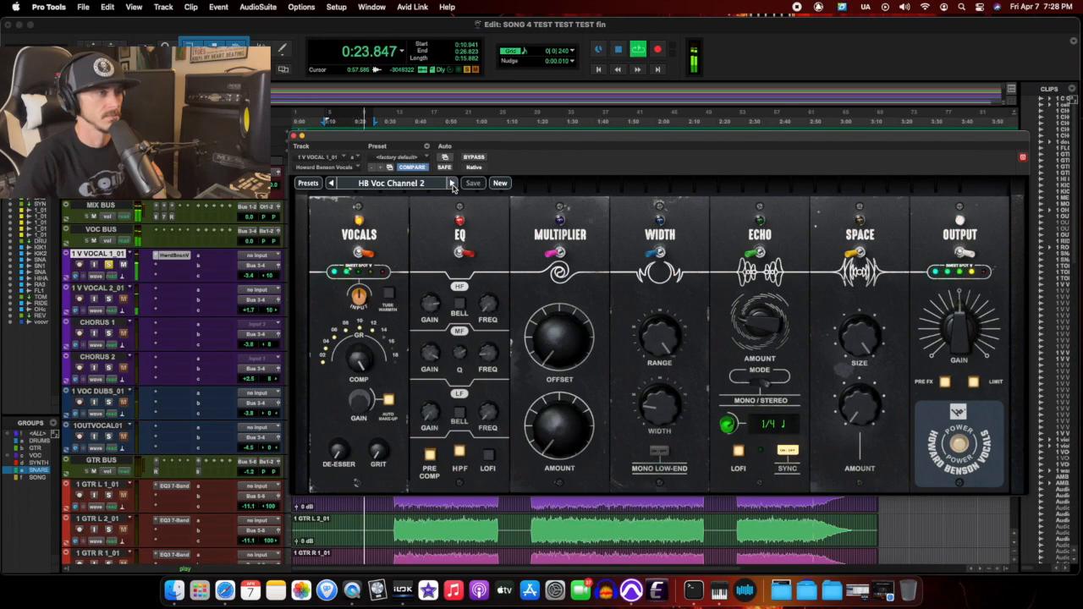
left_click(452, 183)
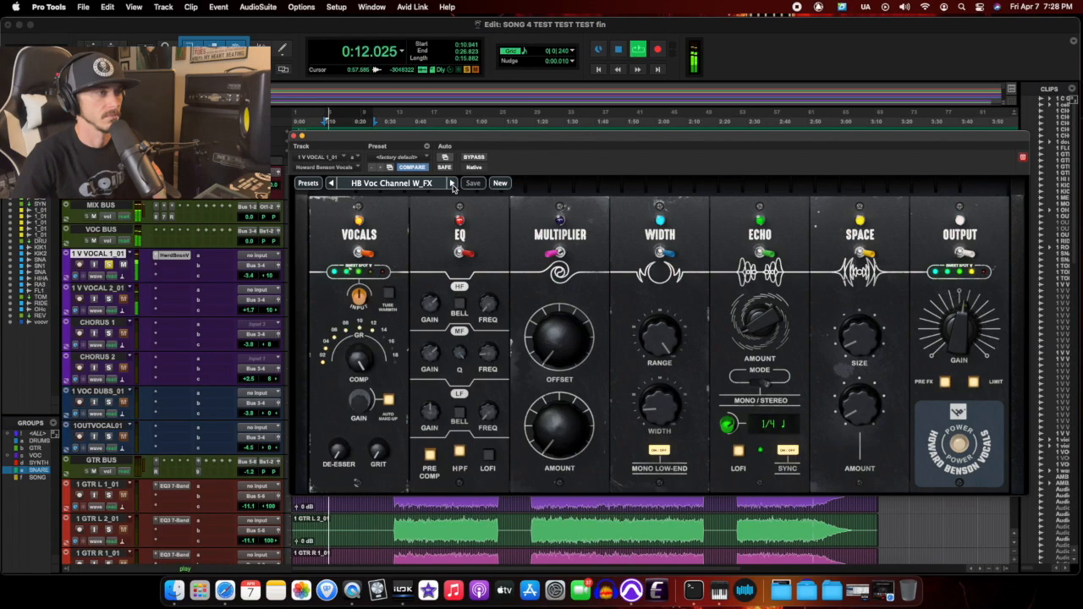
left_click(452, 183)
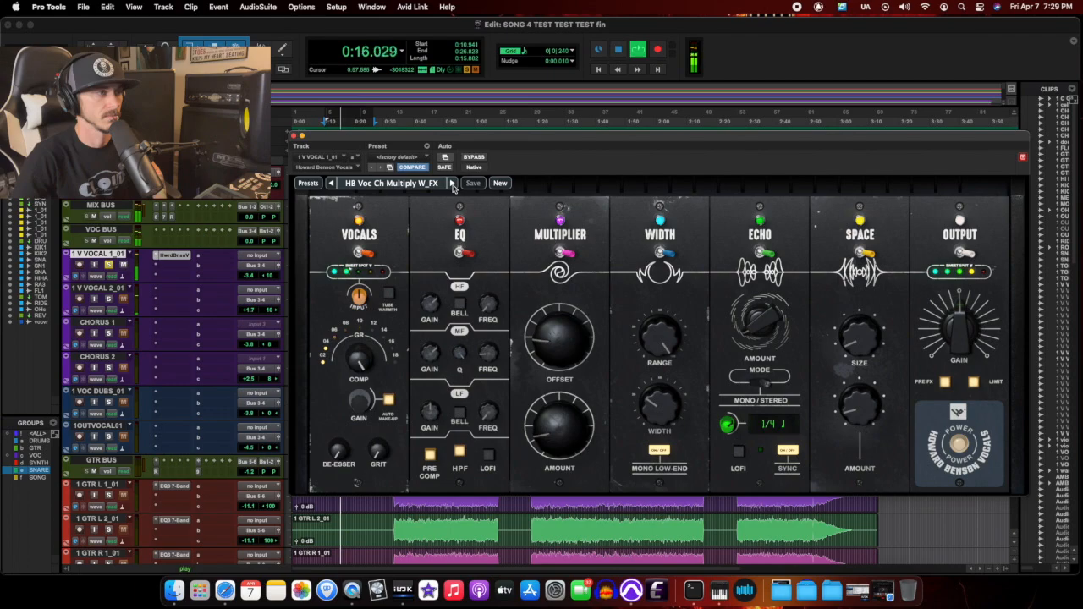
left_click(452, 184)
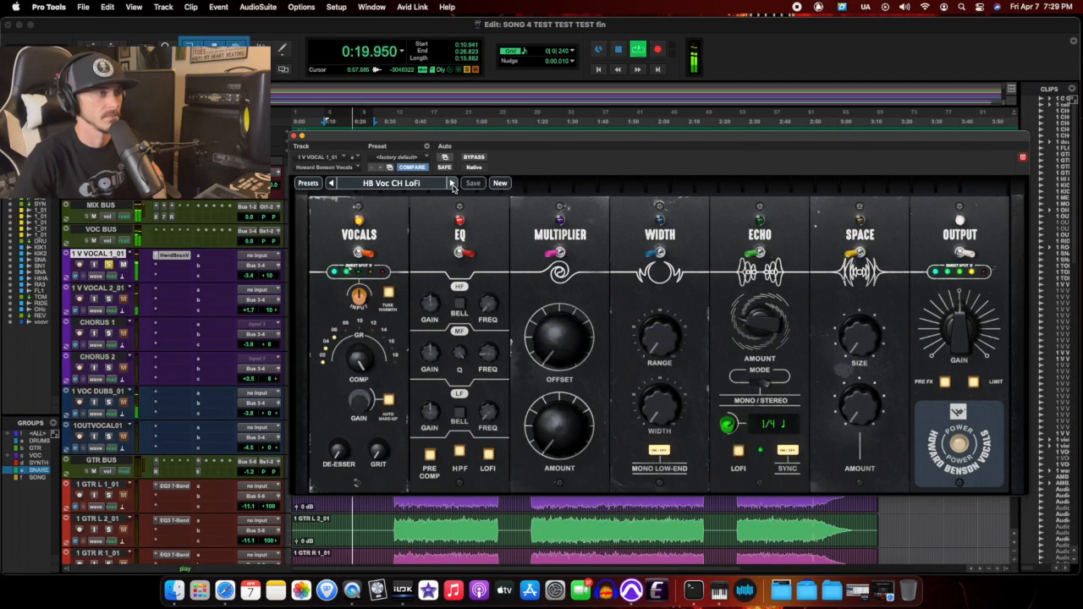
left_click(451, 184)
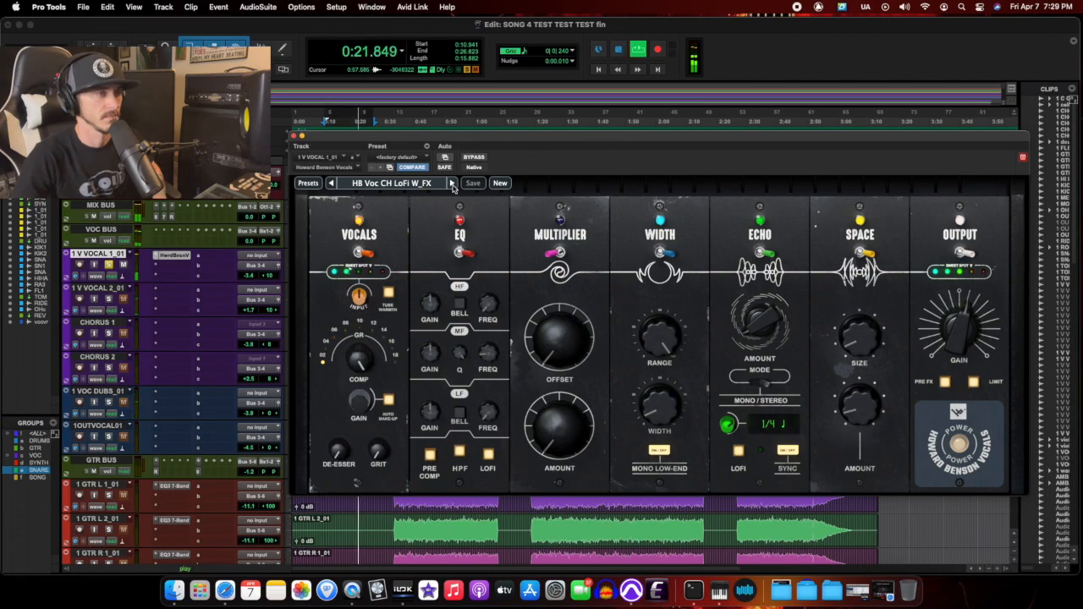
key("space")
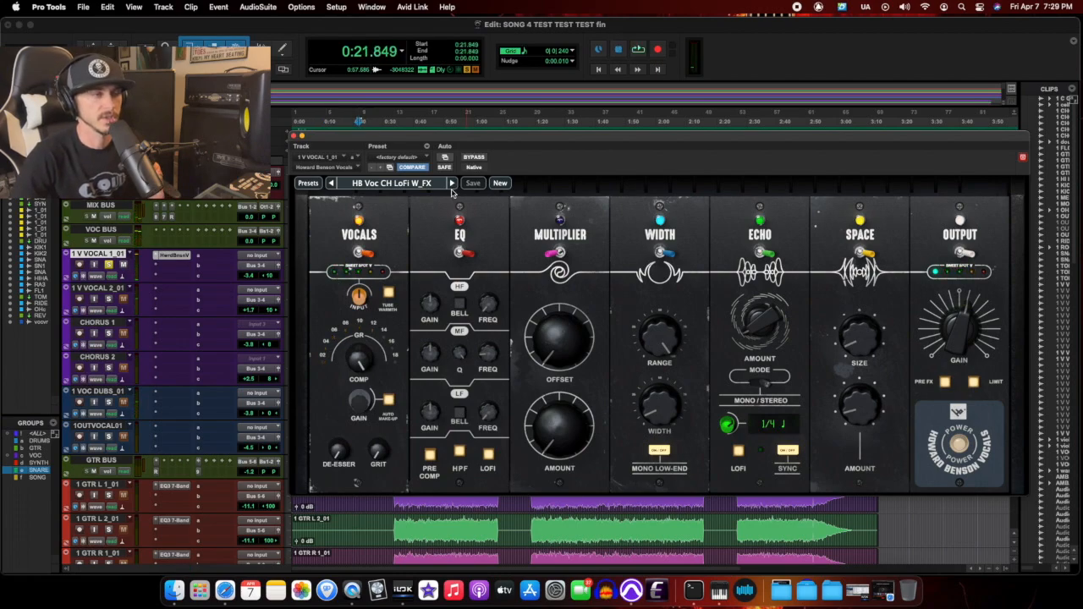
Browse the factory preset categories and load Dan Braunstein Spiritbox Lead Vocal from the JST Collaborators Presets.
left_click(357, 184)
mouse_move(385, 212)
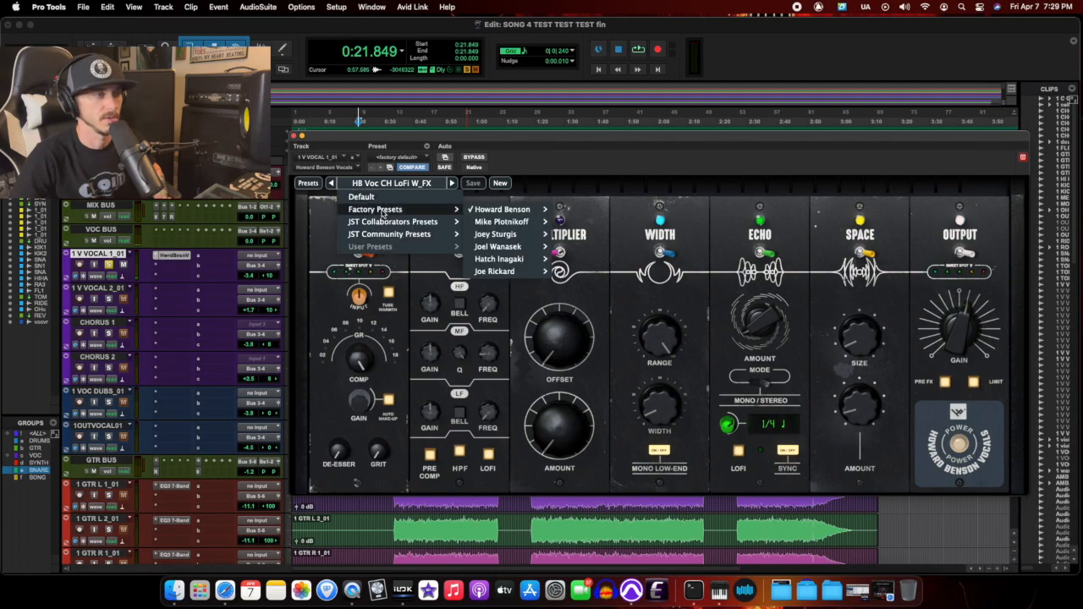
mouse_move(492, 213)
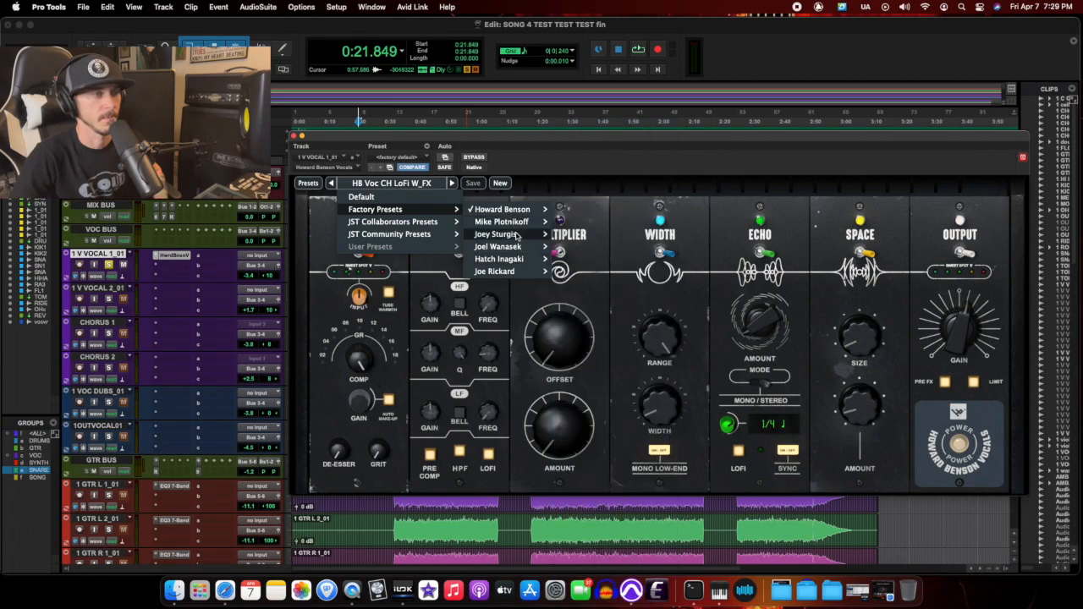
mouse_move(524, 209)
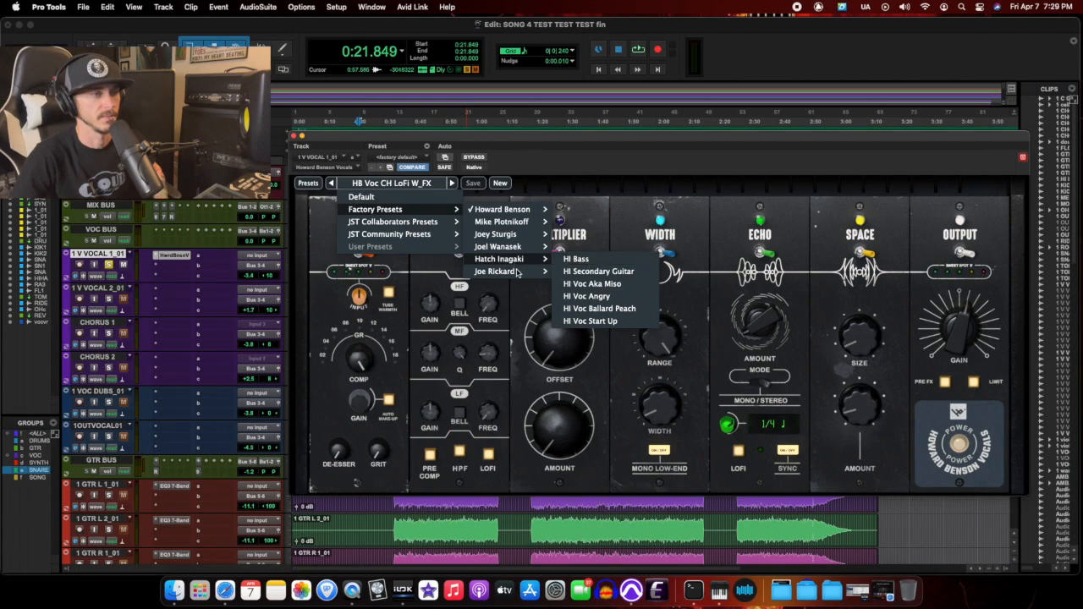
mouse_move(534, 272)
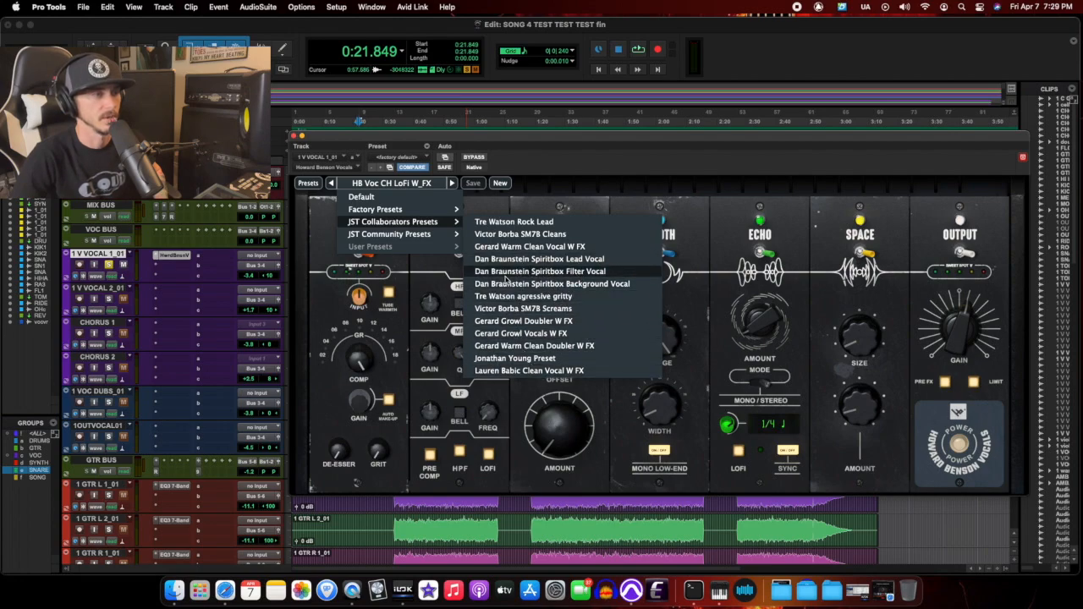
left_click(573, 260)
Play the soloed lead vocal from about 0:21.8 to listen to the loaded Spiritbox Lead Vocal preset and review its module settings.
left_click_drag(435, 137, 376, 319)
key("space")
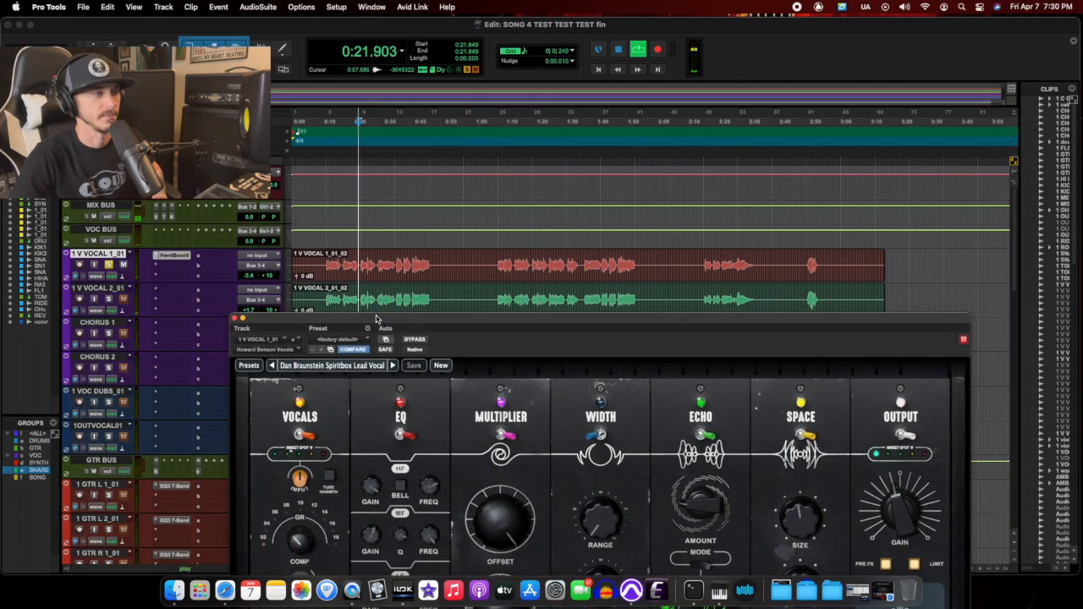
left_click_drag(389, 322, 400, 142)
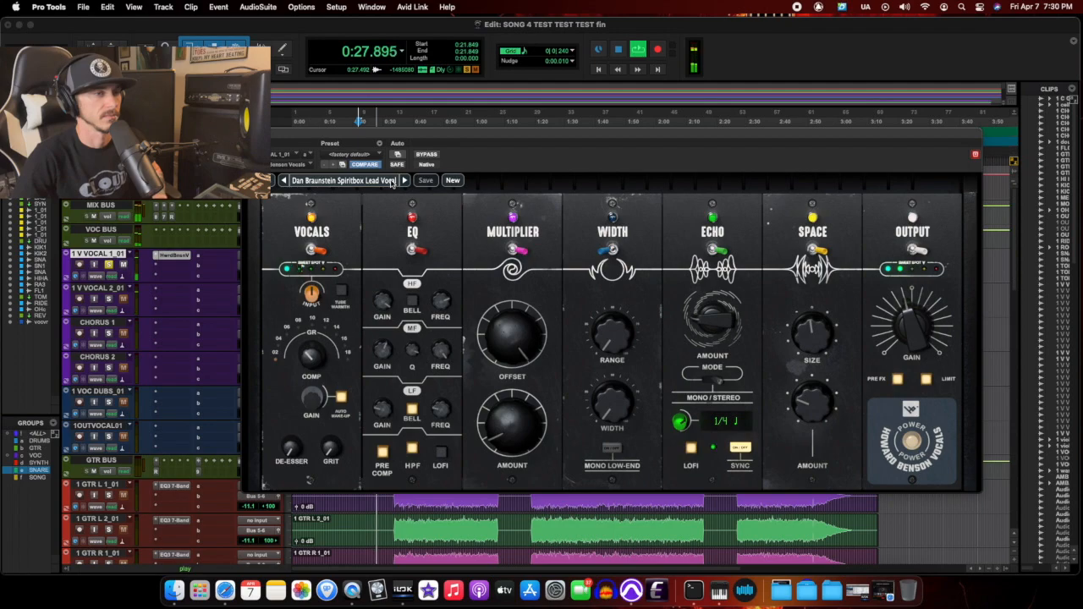
key("space")
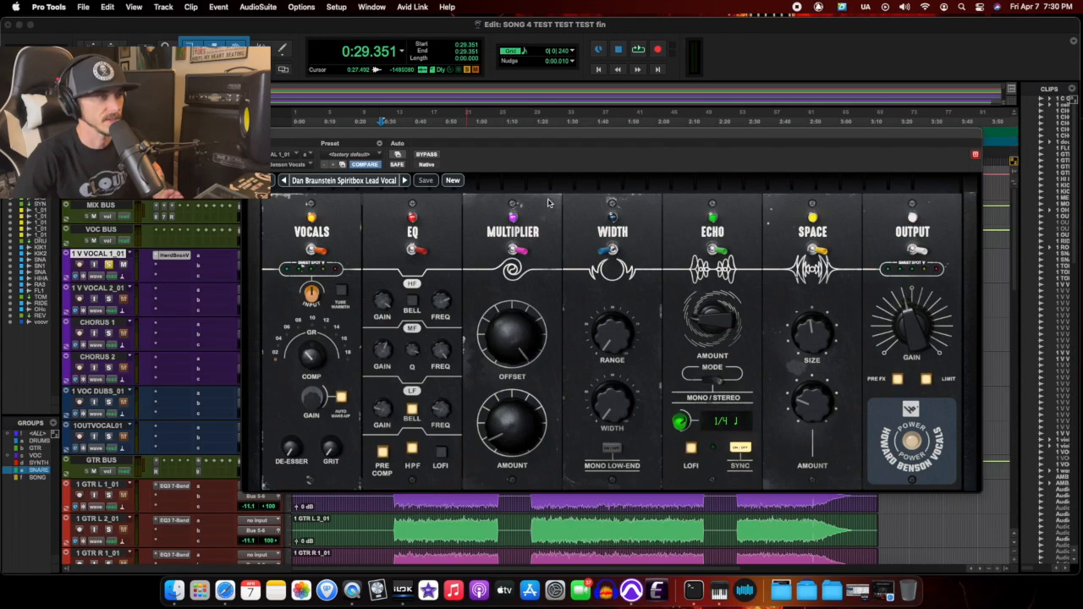
mouse_move(318, 343)
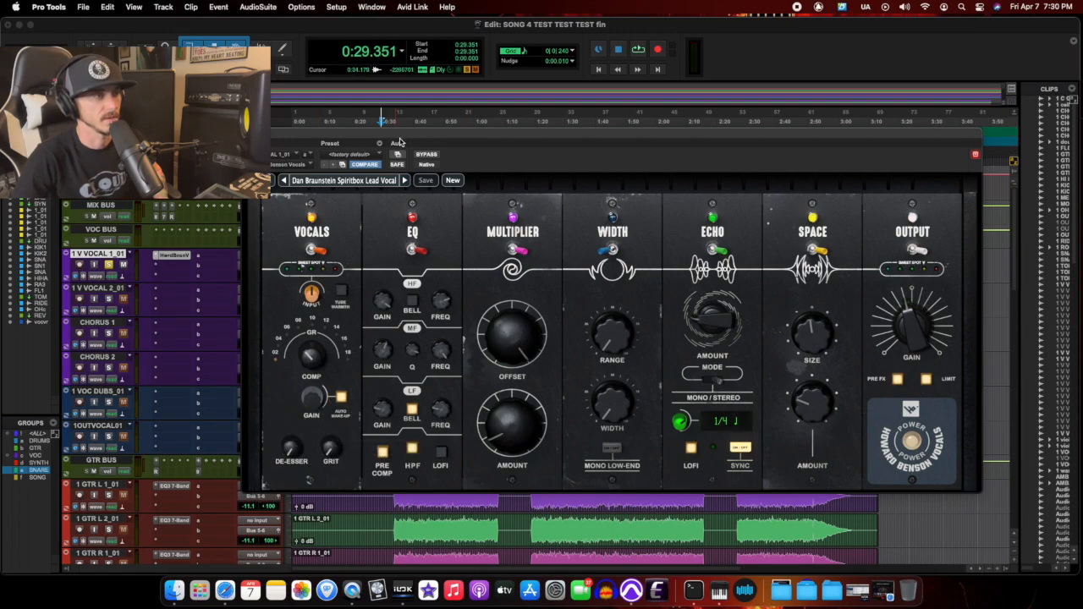
Select the phrase from about 0:28.1 to 0:34.4 on 1 V VOCAL 1_01 and loop its playback.
left_click_drag(410, 140, 460, 388)
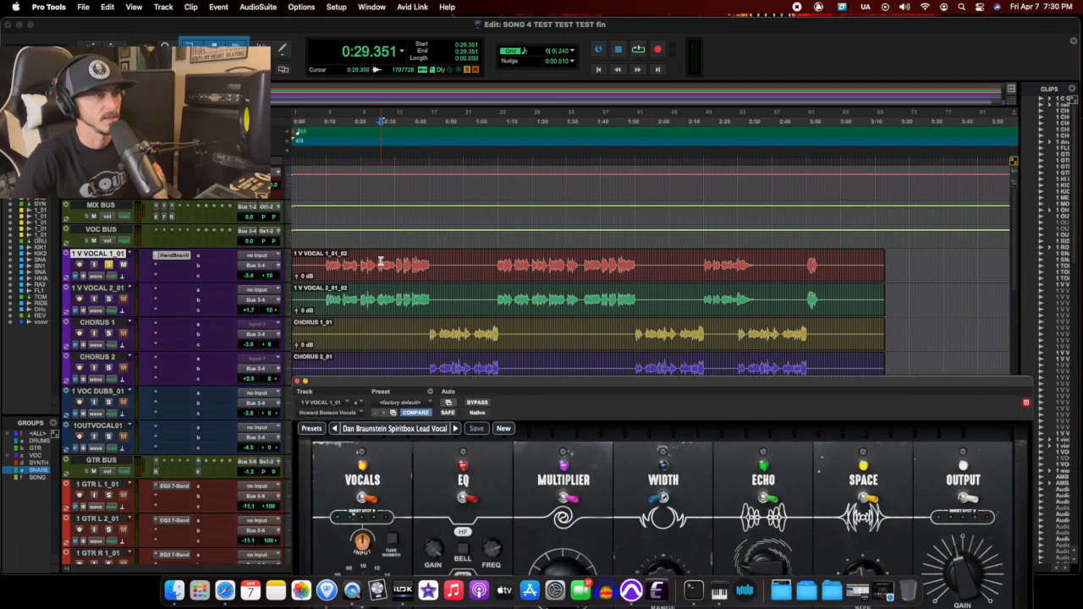
left_click_drag(376, 264, 395, 265)
left_click_drag(482, 382, 594, 137)
key("space")
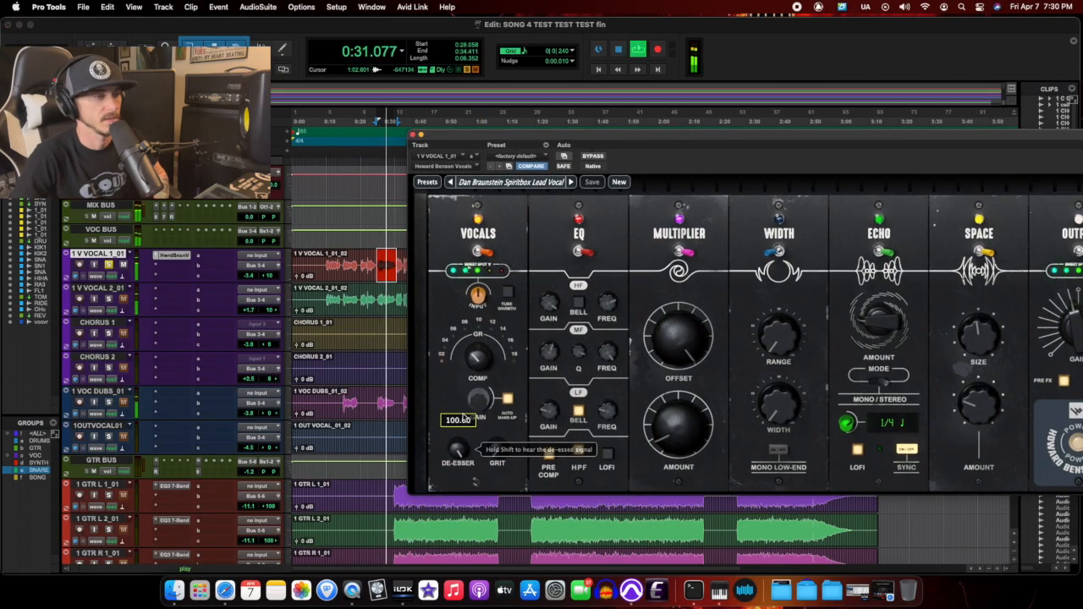
Set the De-Esser in the plug-in's Vocals module to 83.90 while the vocal phrase plays.
mouse_move(460, 451)
left_click_drag(459, 450, 458, 461)
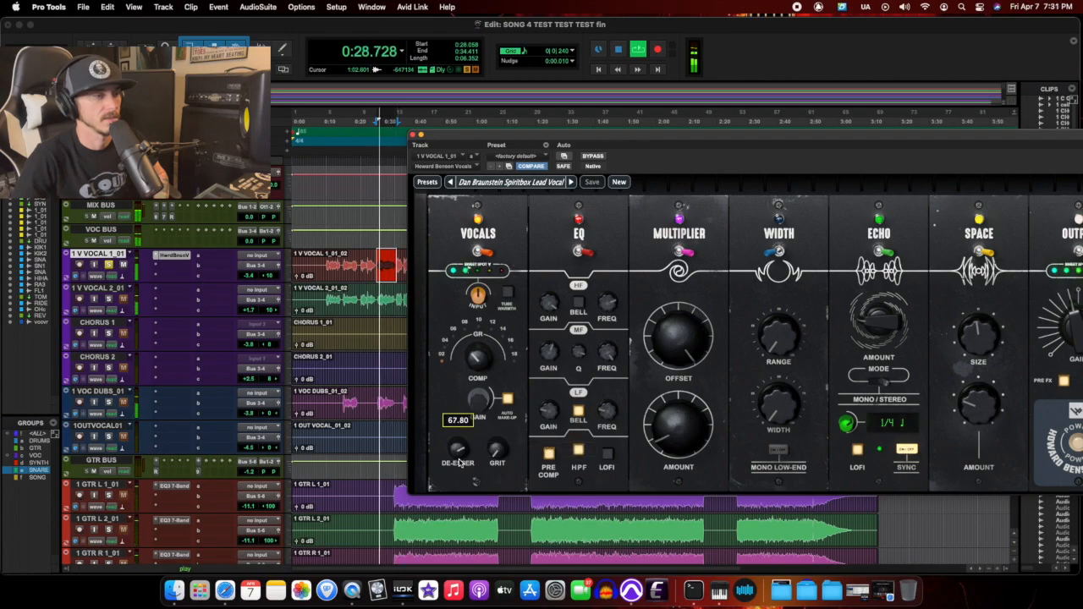
left_click_drag(461, 467, 461, 449)
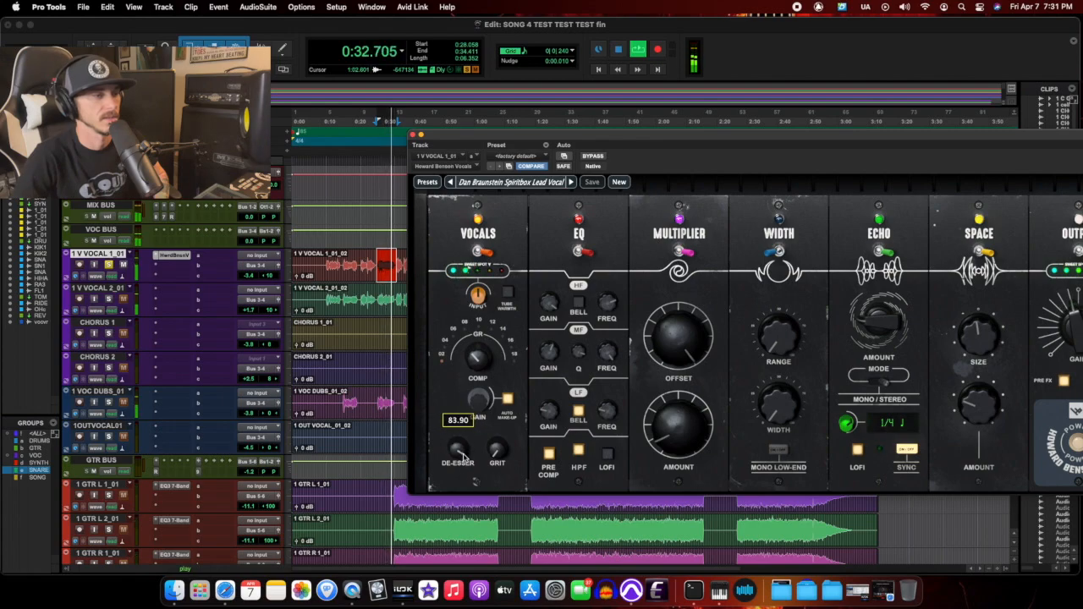
Select the phrase from about 0:27.9 to 0:34.6 on 1 V VOCAL 1_01 and fine-tune the De-Esser while it plays.
left_click_drag(462, 482, 462, 492)
mouse_move(461, 457)
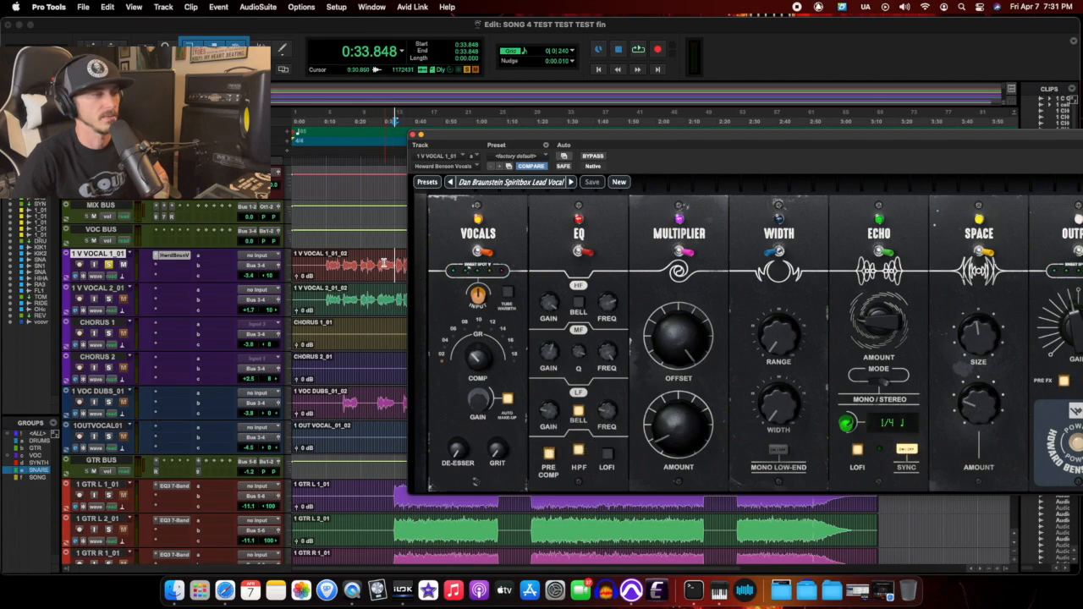
left_click_drag(376, 266, 388, 268)
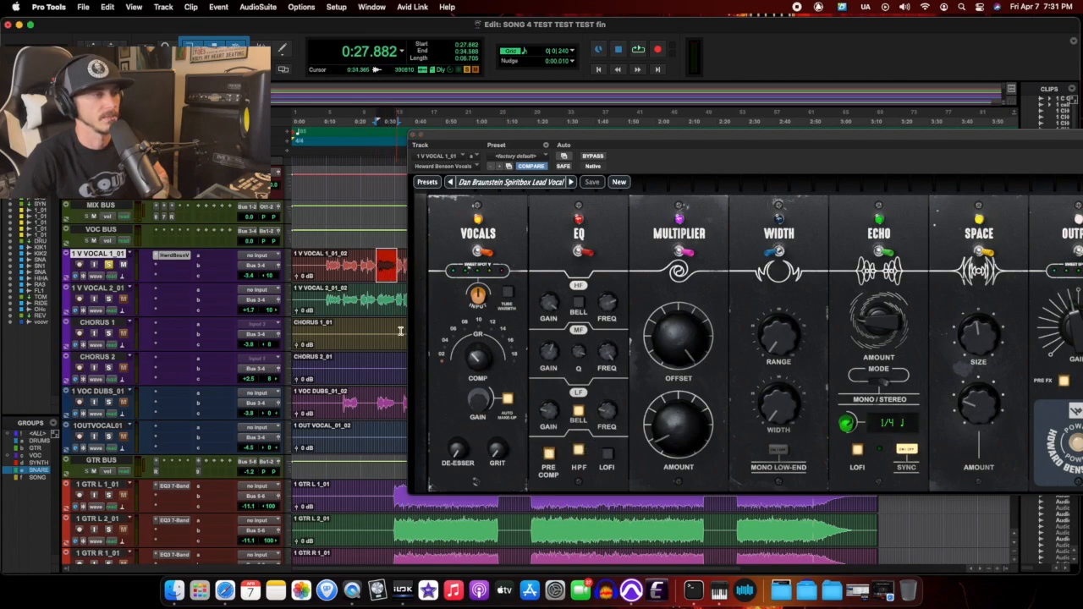
key("space")
left_click_drag(460, 453, 496, 529)
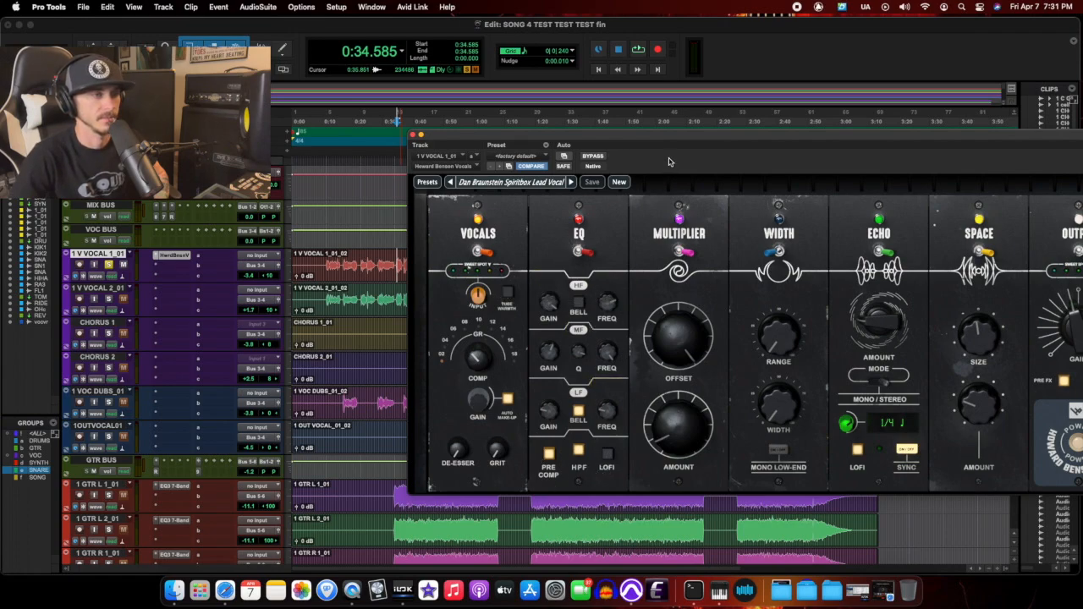
Play the lead vocal from about 0:34.6, compare it with the EQ module off and on, and leave the EQ on.
left_click_drag(672, 140, 462, 145)
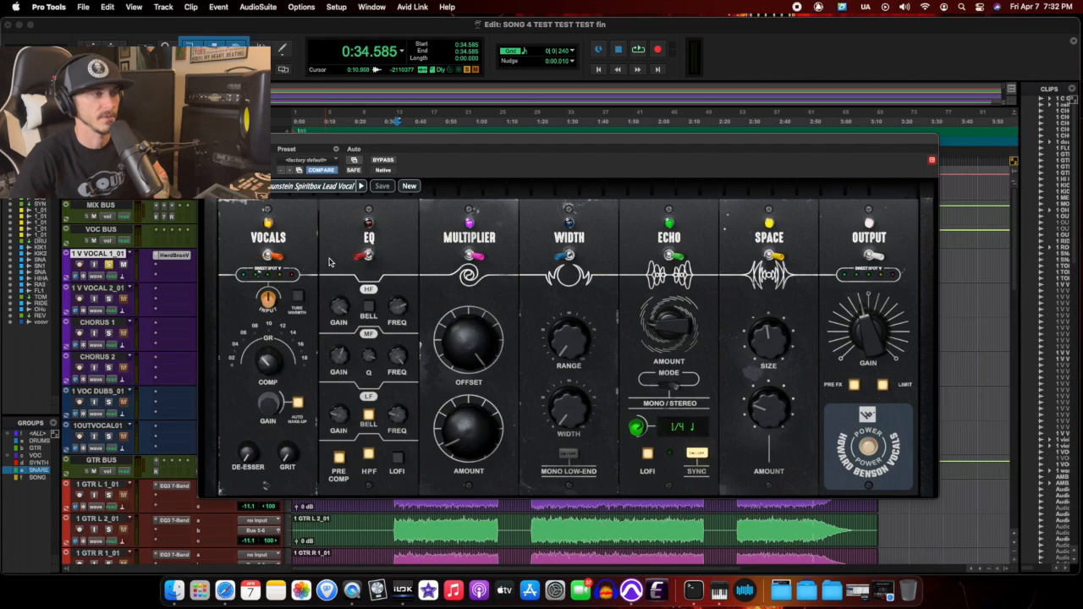
key("space")
left_click_drag(424, 149, 503, 227)
left_click(448, 335)
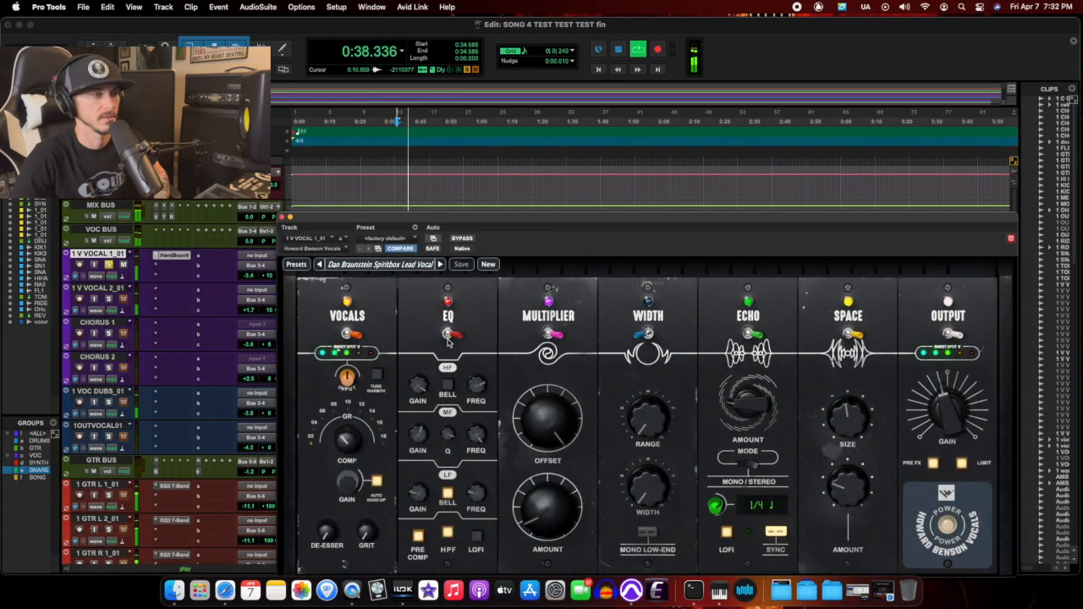
left_click(448, 335)
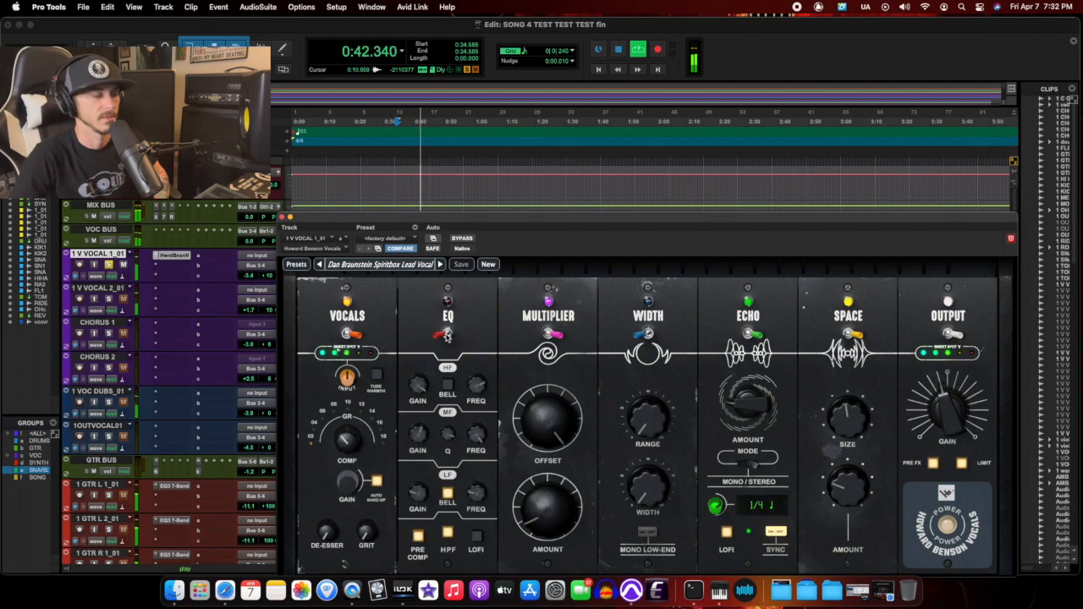
key("space")
left_click(447, 335)
Turn off the Vocals, EQ, Echo and Space modules and turn on the Width module, leaving the Multiplier on.
mouse_move(536, 403)
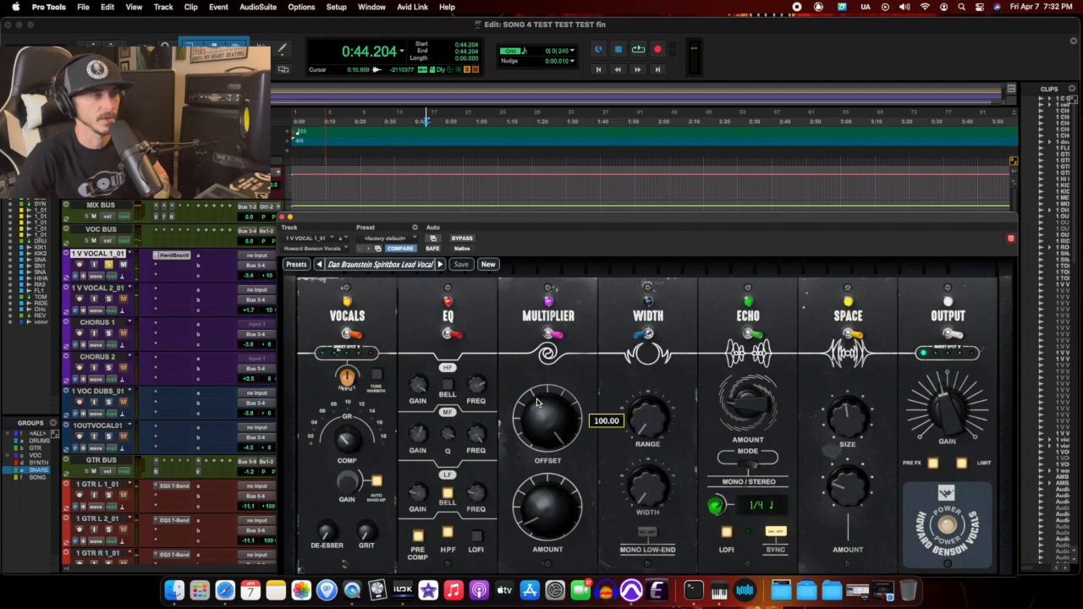
left_click_drag(546, 216, 483, 182)
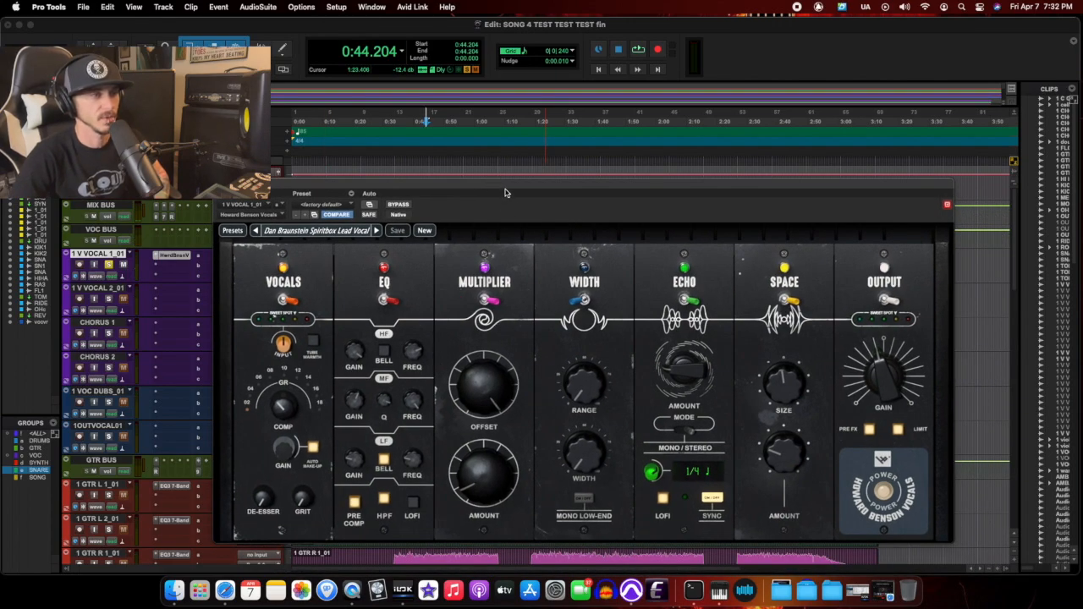
left_click_drag(505, 193, 522, 179)
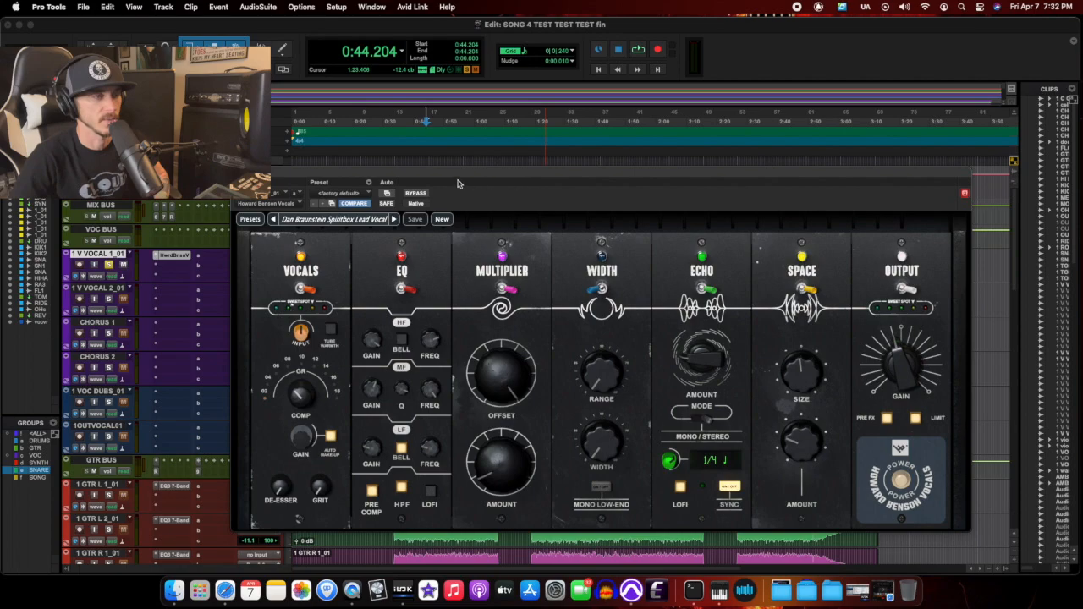
left_click_drag(485, 174, 538, 172)
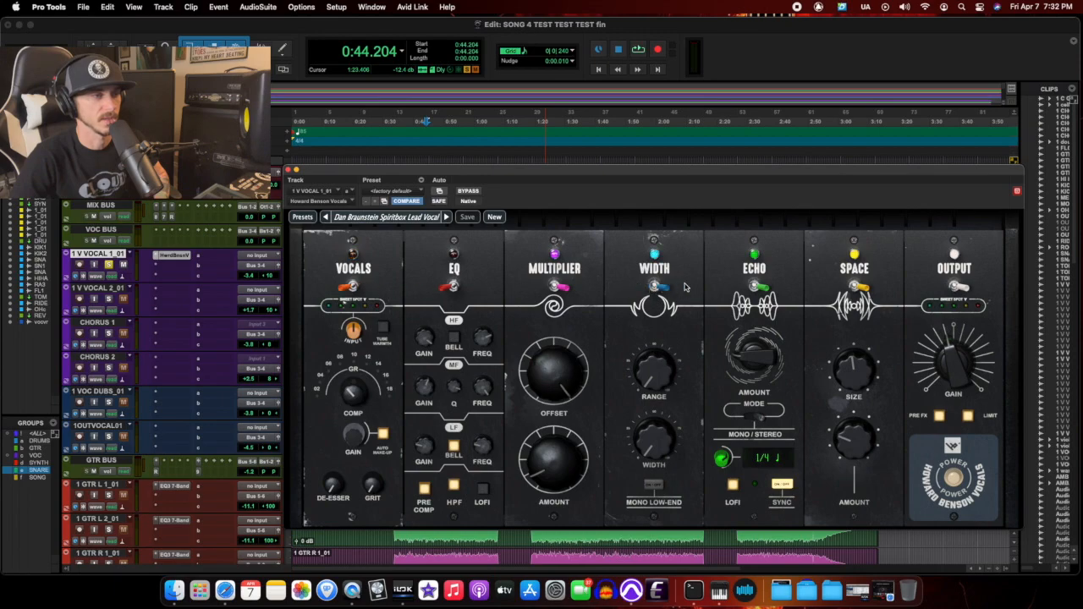
left_click(855, 288)
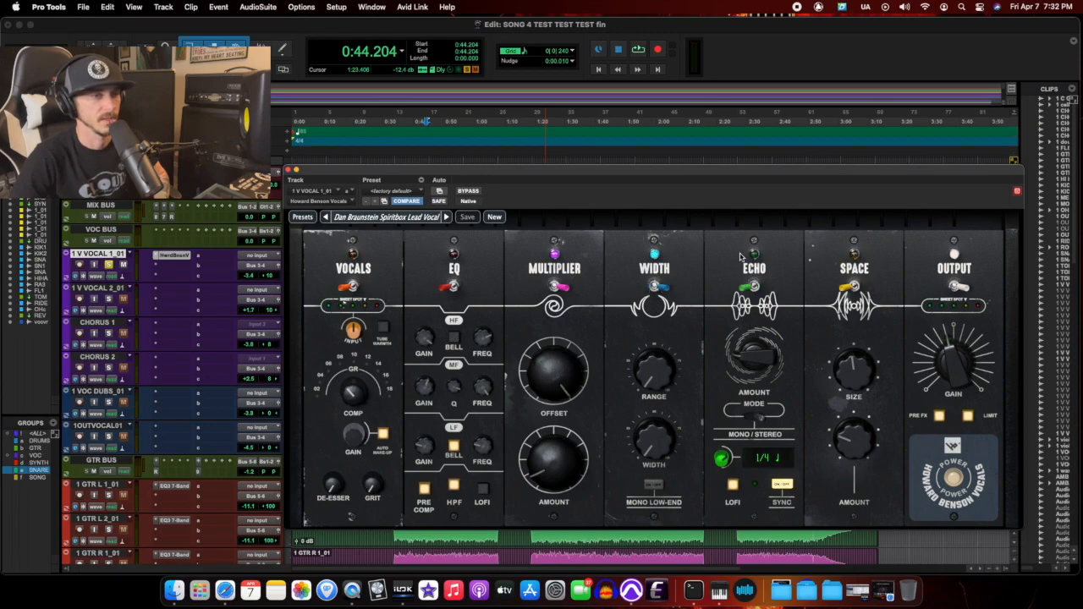
Select about 0:33.9 to 0:45.2 on 1 V VOCAL 1_01 and play it through the Multiplier and Width modules.
left_click_drag(546, 174, 639, 439)
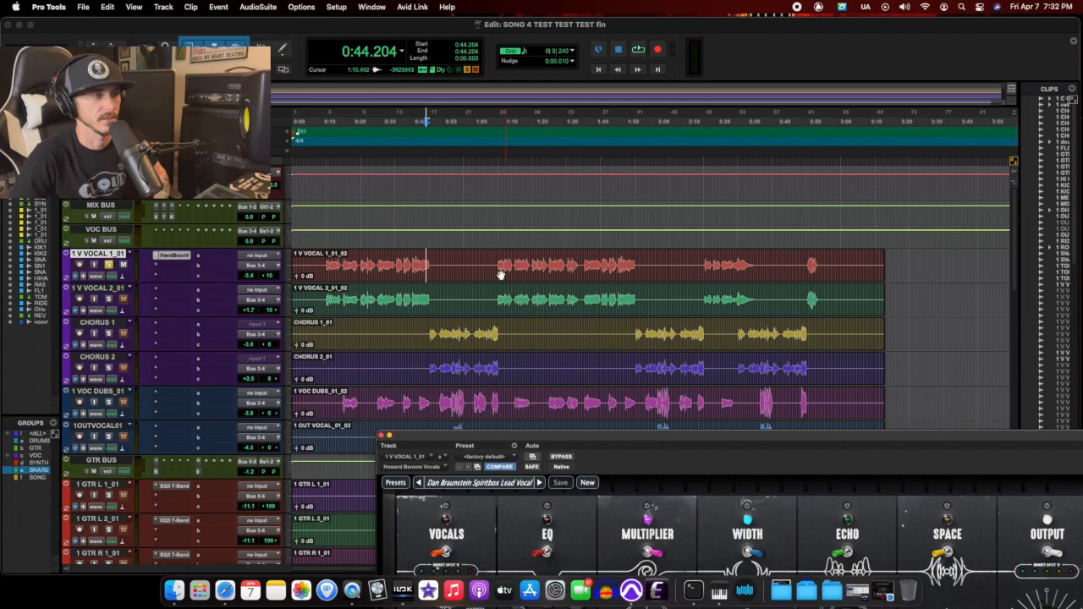
left_click_drag(395, 259, 429, 264)
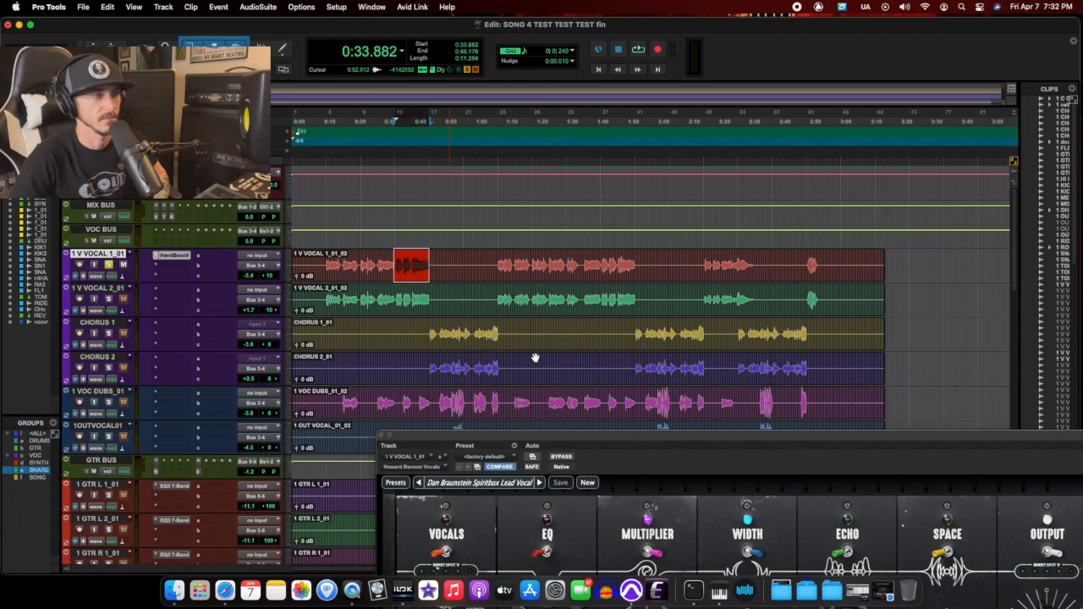
key("space")
left_click_drag(535, 432, 495, 191)
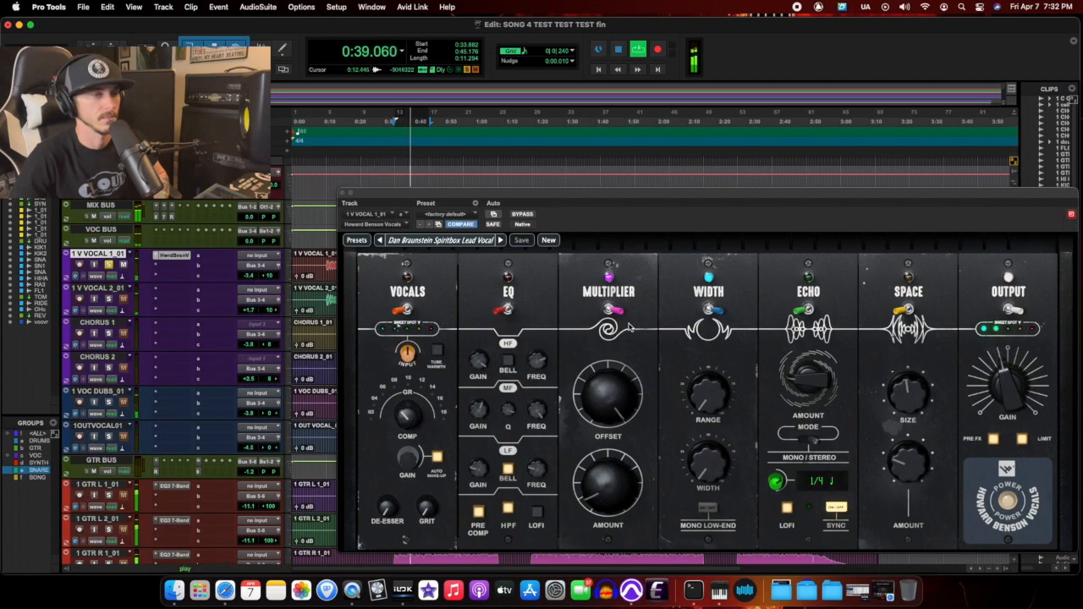
Turn the Space, Echo, EQ and Vocals modules back on.
left_click(908, 309)
left_click(808, 311)
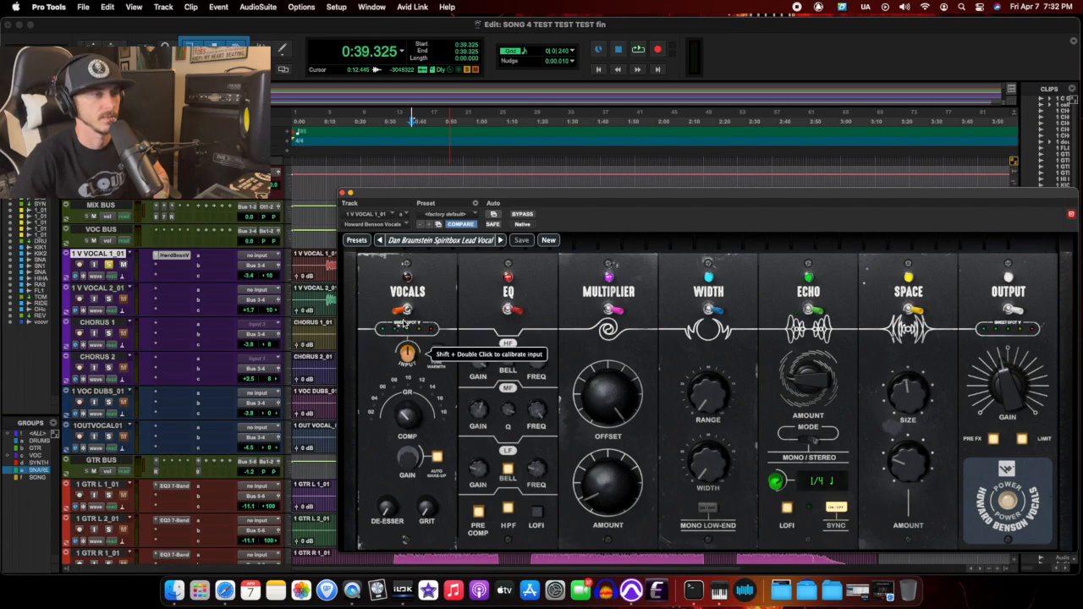
left_click(407, 310)
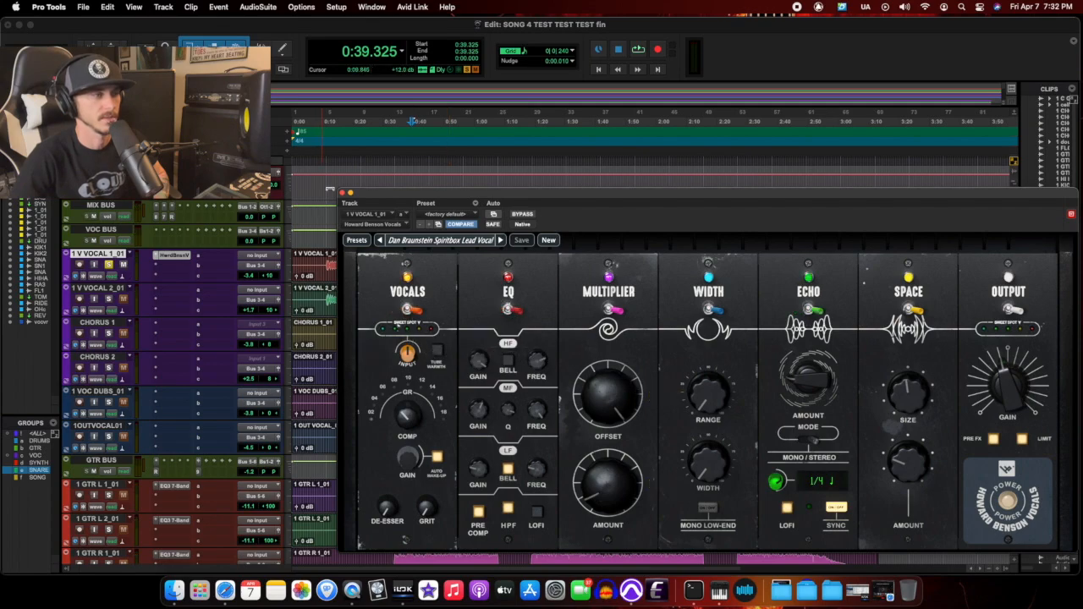
Play the lead vocal from about 0:13.6 and switch off the Space and Echo modules.
left_click(332, 158)
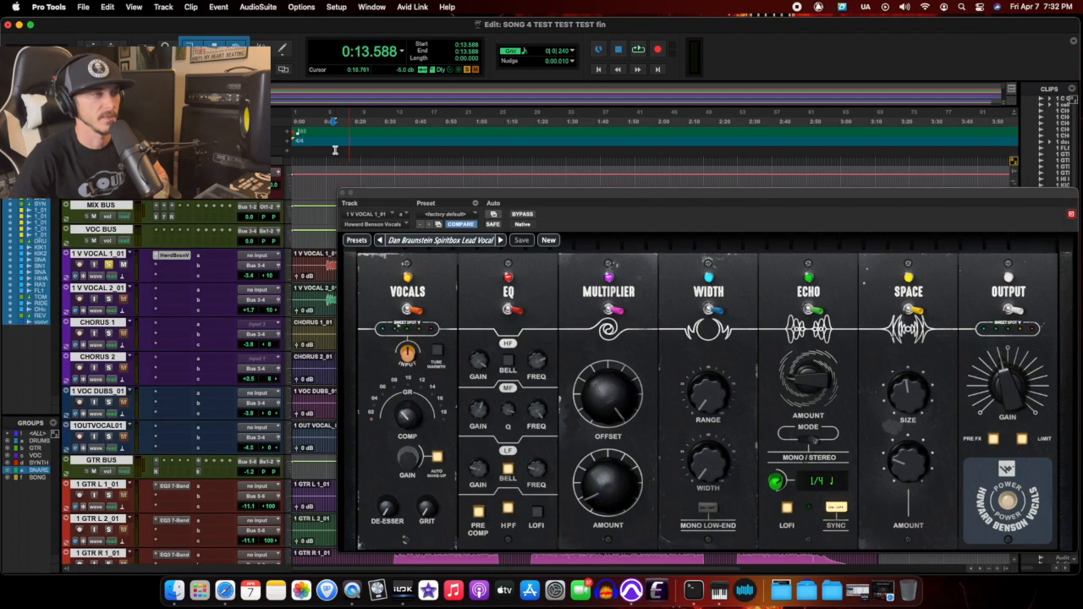
key("space")
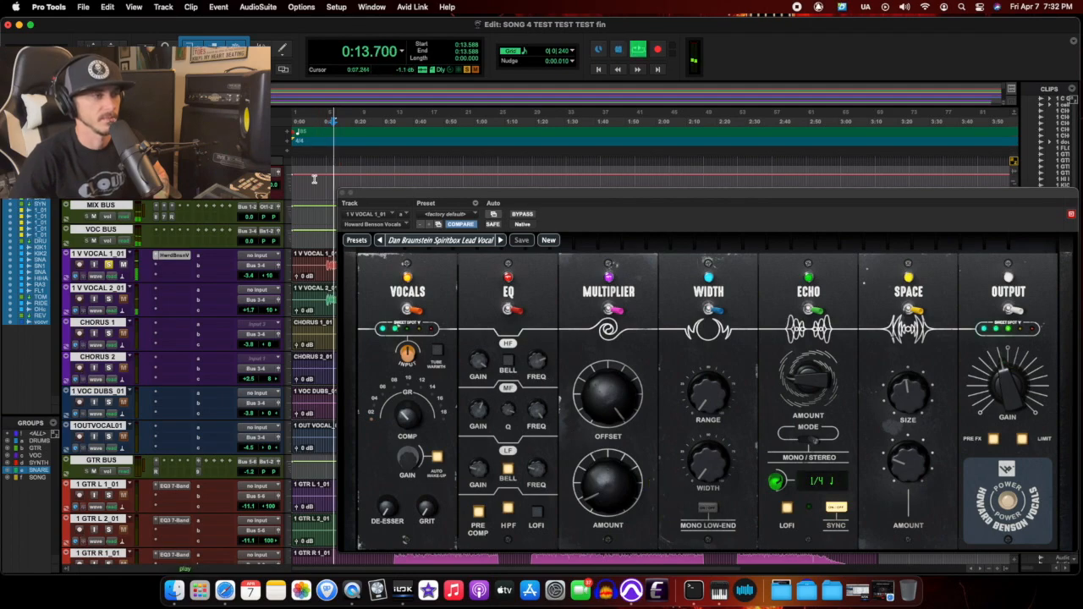
left_click(904, 311)
left_click(810, 310)
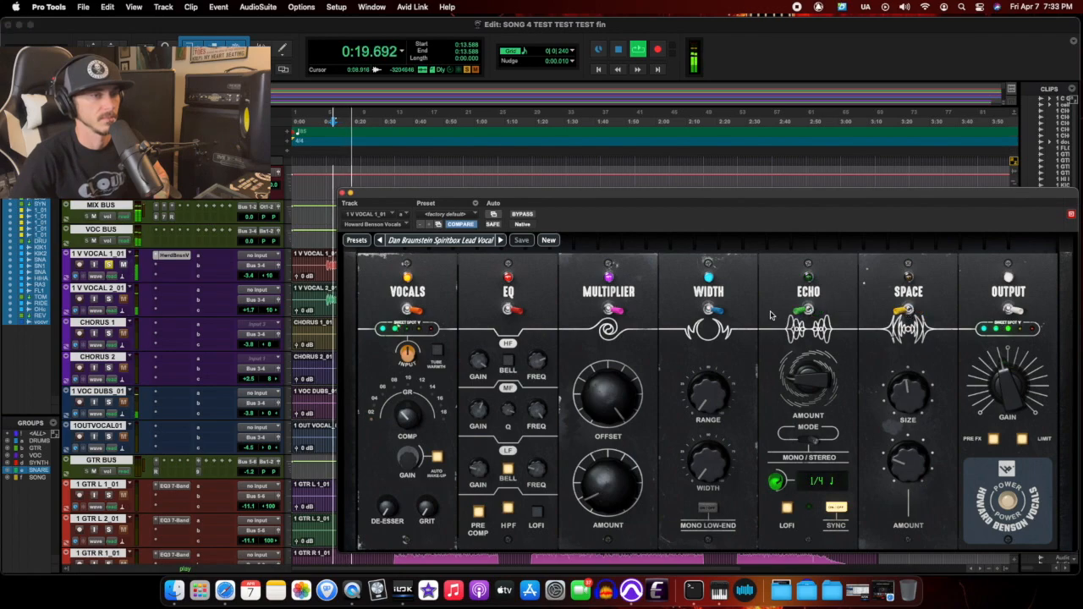
Try different Multiplier Offset and Amount settings against the playing vocal, set the Amount to 21, and readjust the Offset.
left_click_drag(622, 407, 606, 428)
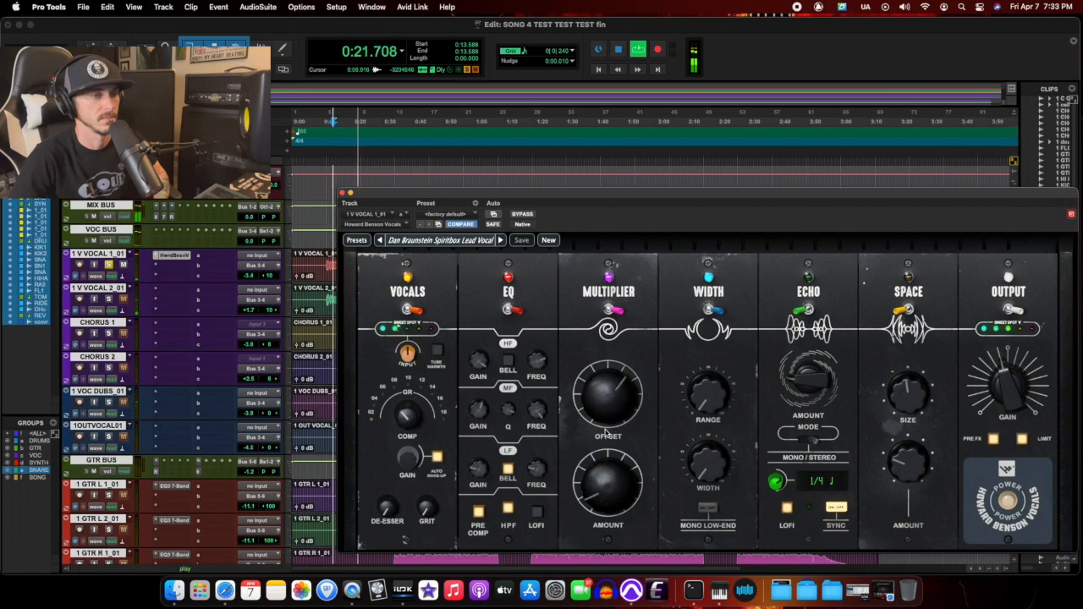
left_click_drag(620, 482, 613, 467)
left_click_drag(605, 416, 599, 406)
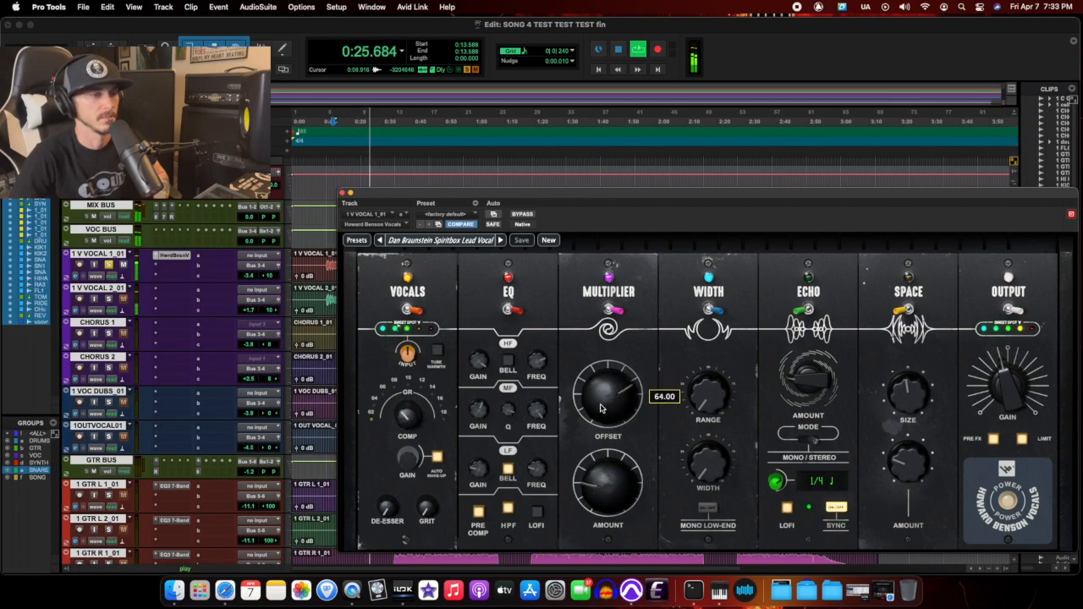
left_click_drag(602, 476, 601, 461)
left_click_drag(603, 378, 603, 383)
left_click_drag(591, 455, 600, 506)
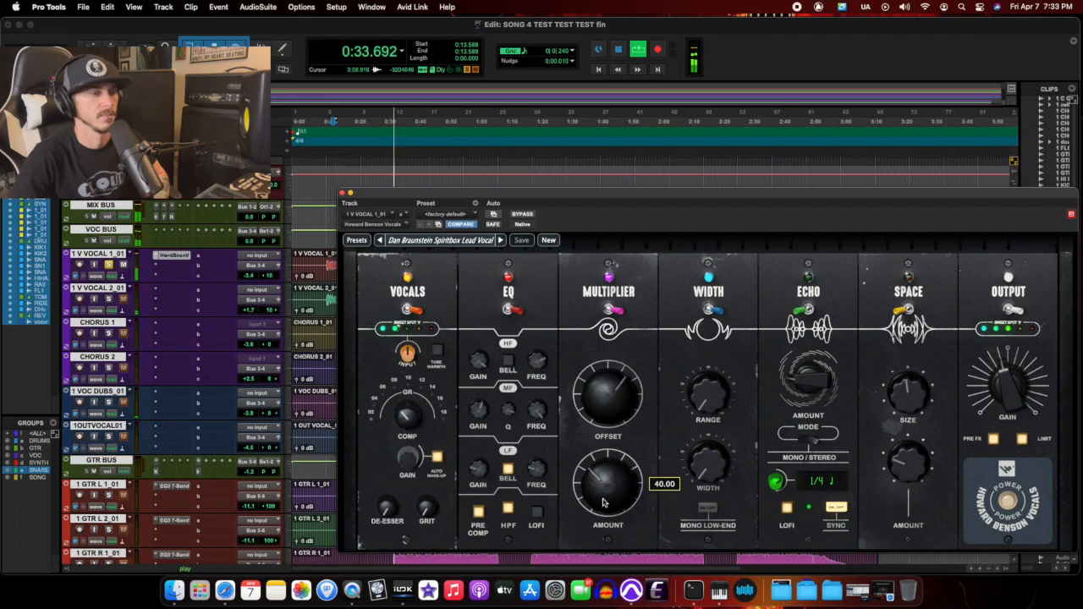
key("space")
left_click_drag(604, 499, 603, 508)
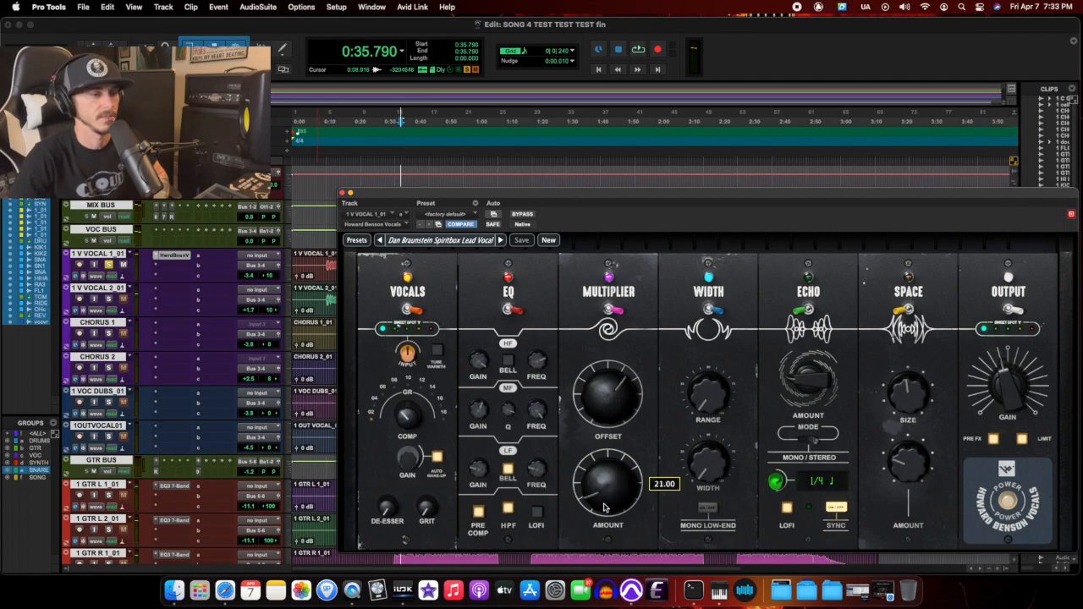
mouse_move(606, 390)
left_click_drag(607, 388, 606, 380)
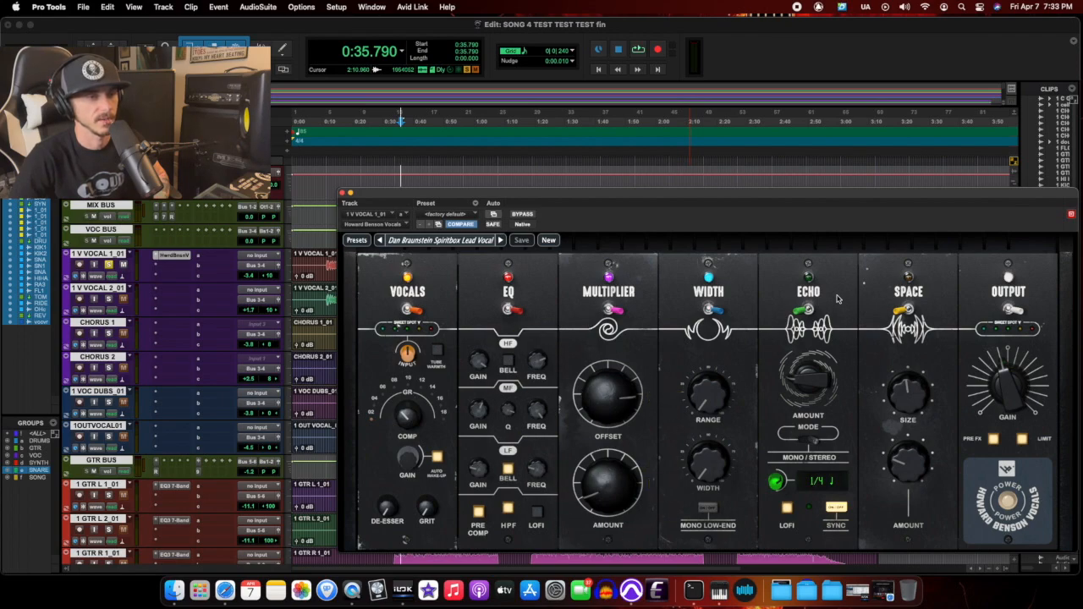
Adjust the Range and Width controls in the Width module while the lead vocal plays from about 0:35.8.
left_click(810, 311)
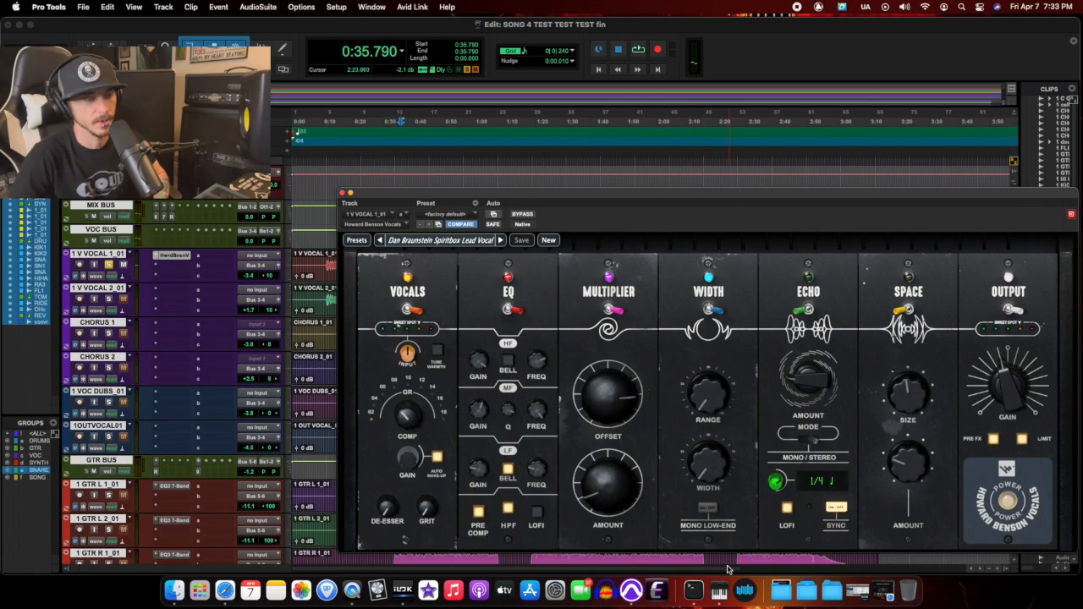
mouse_move(709, 403)
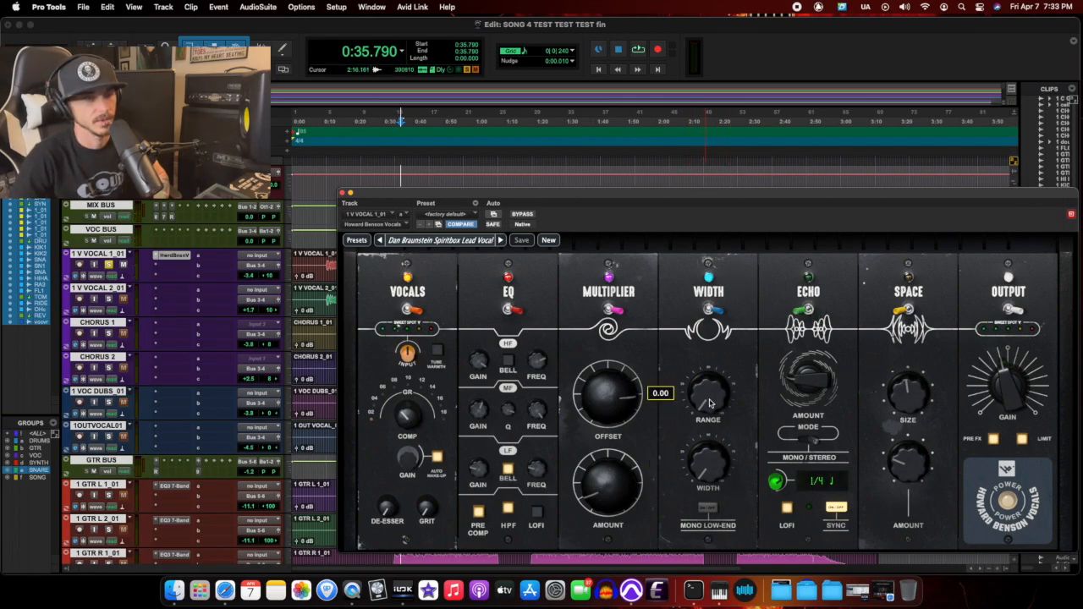
mouse_move(708, 467)
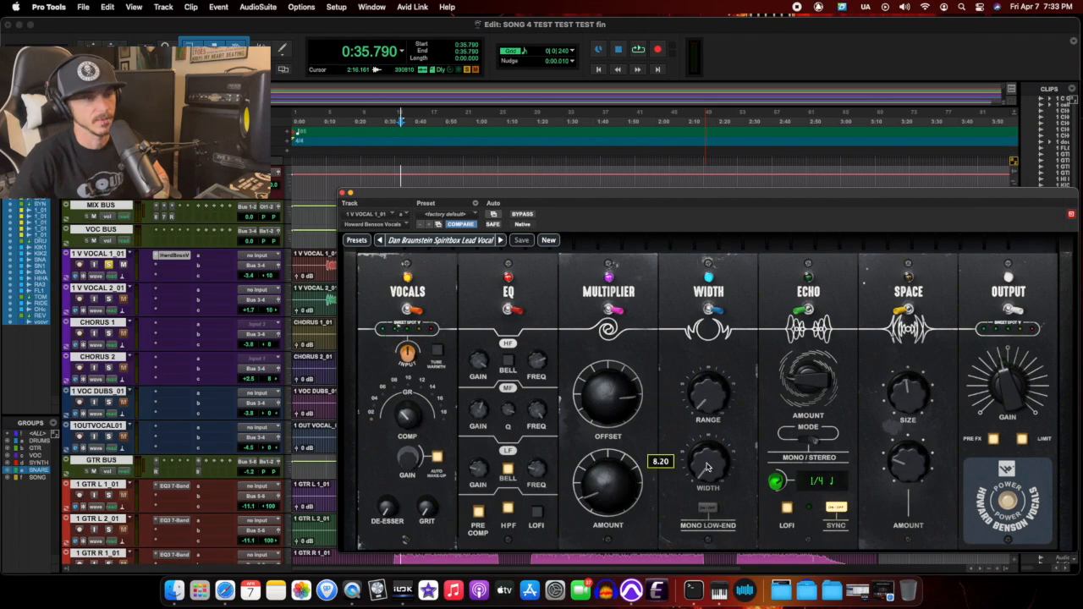
mouse_move(697, 385)
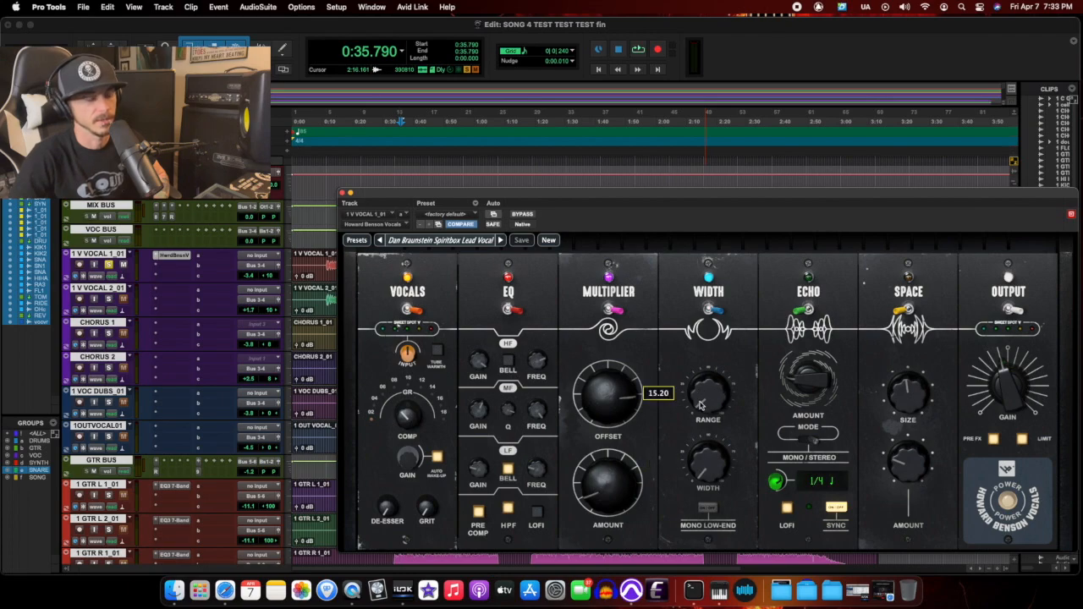
key("space")
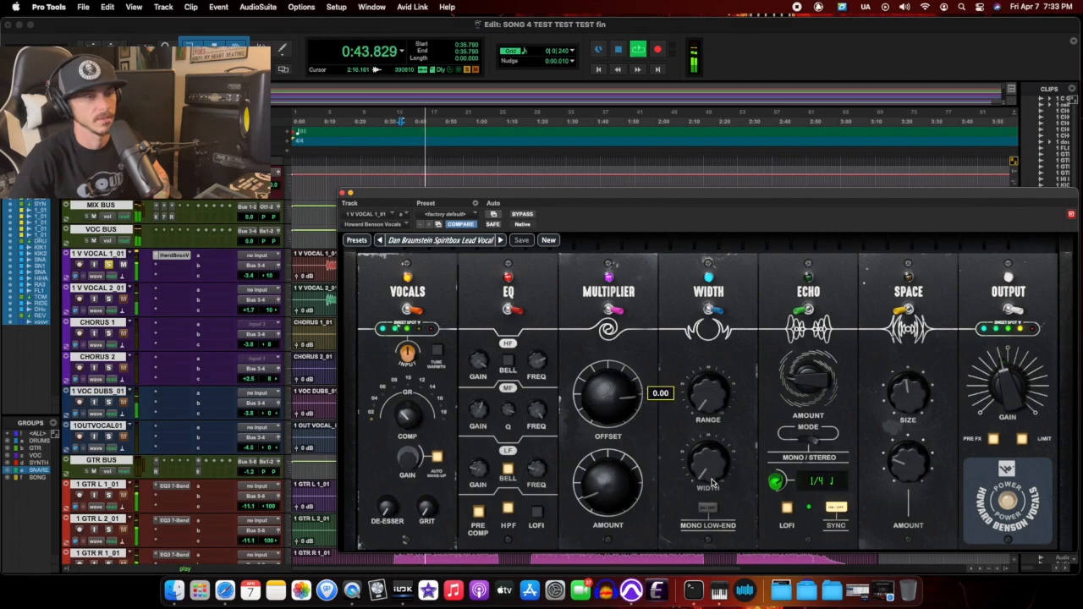
left_click_drag(709, 459, 711, 434)
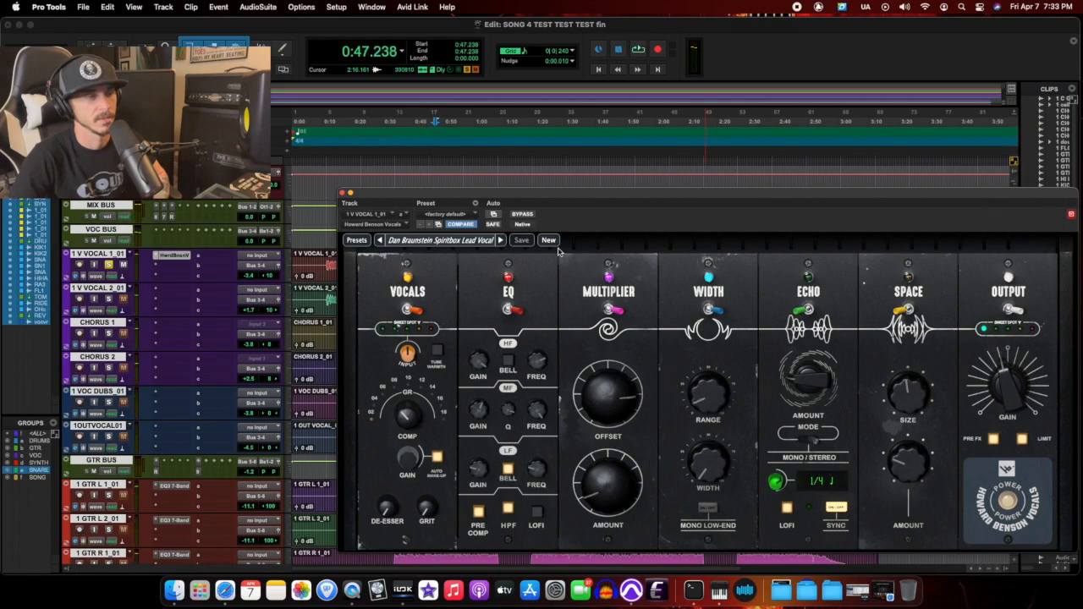
Play the soloed lead vocal from about 0:34.6 to check the adjusted Width module.
left_click_drag(592, 220, 751, 444)
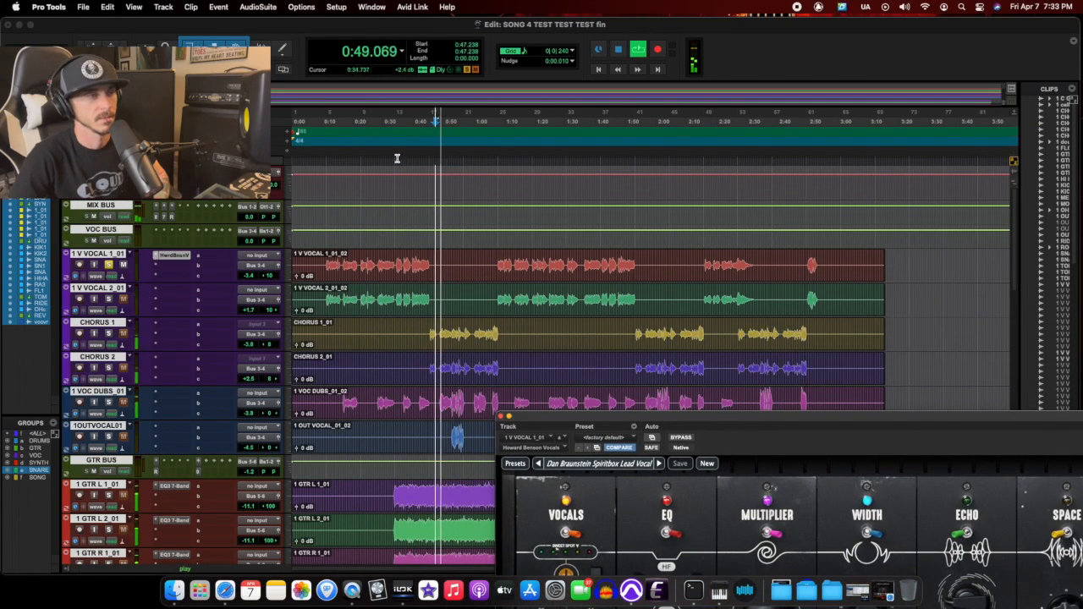
left_click_drag(654, 417, 485, 169)
key("space")
key("space")
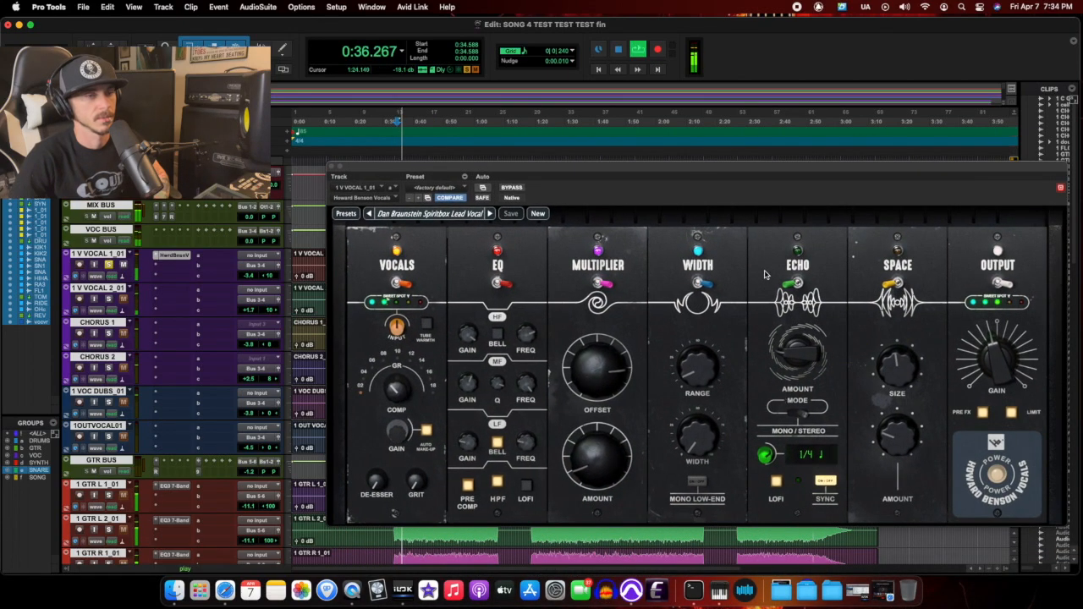
key("space")
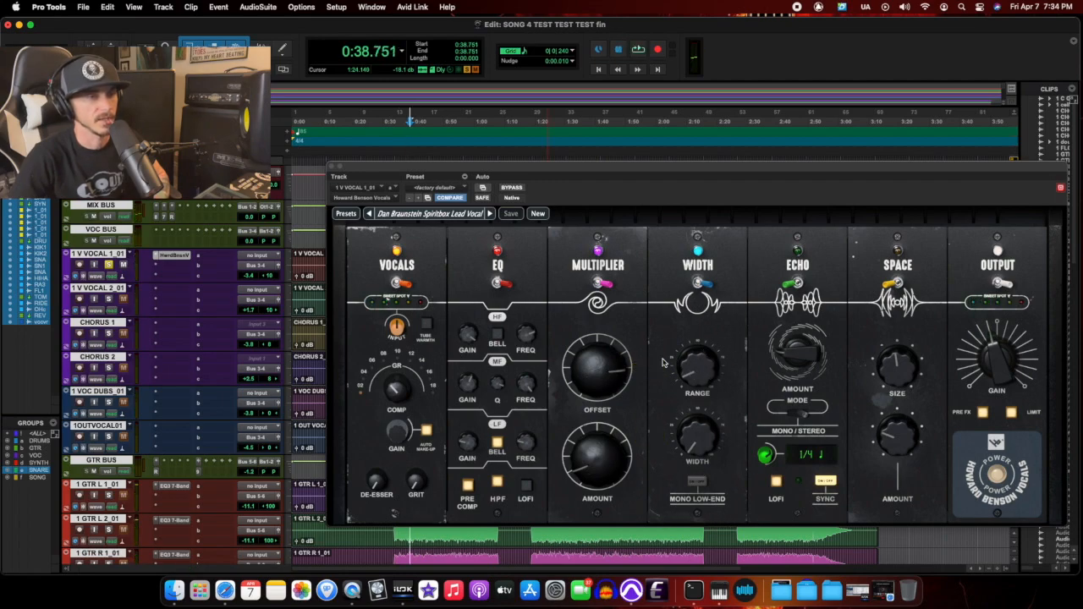
Turn on the Echo module and adjust its Amount while the lead vocal plays from about 0:38.8.
left_click(793, 285)
key("space")
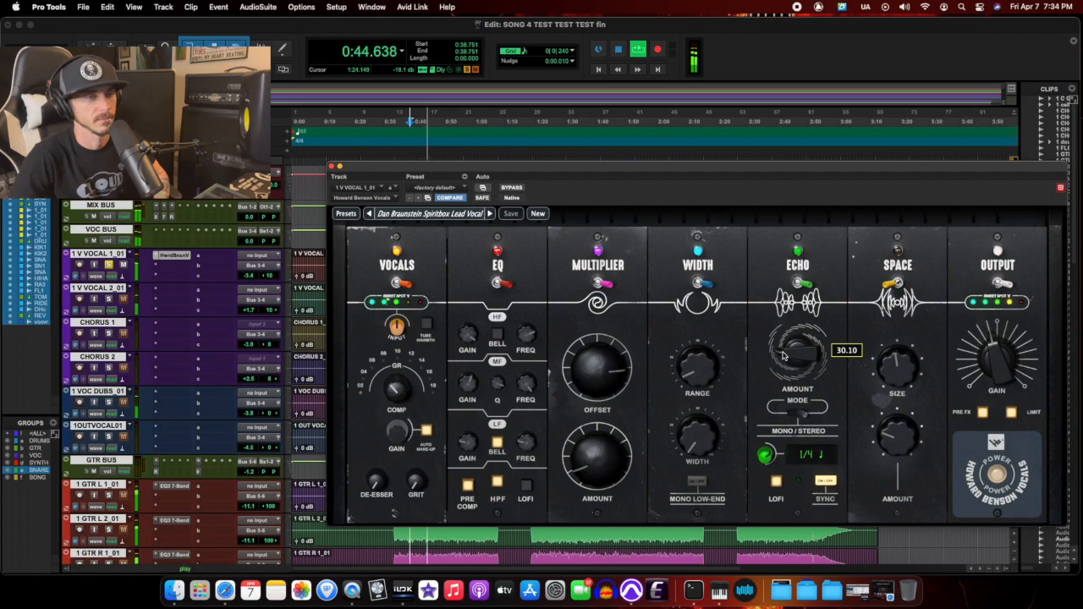
left_click_drag(783, 352, 783, 358)
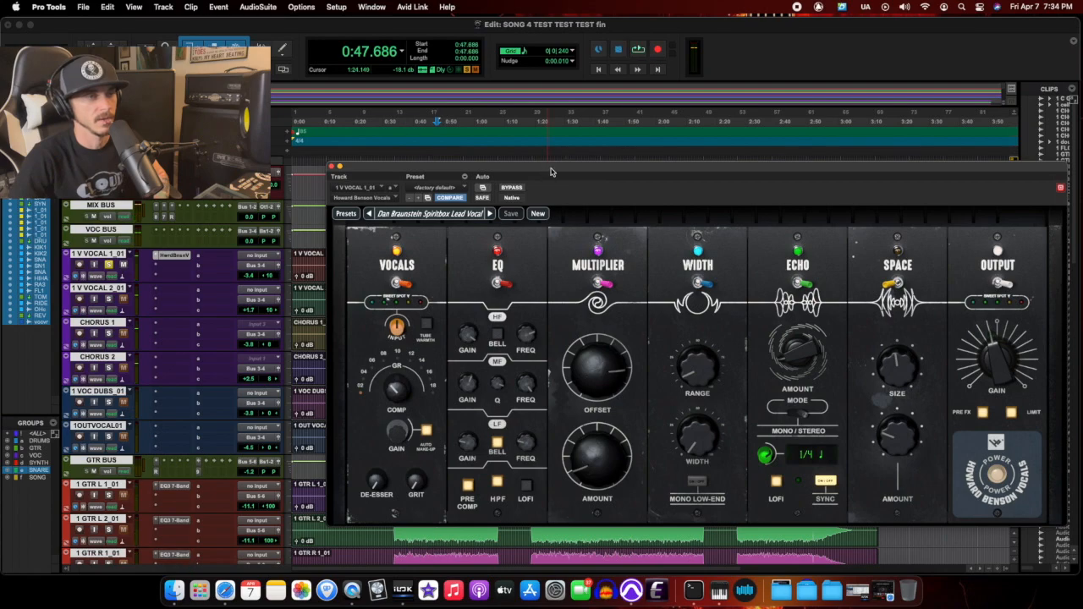
Readjust the Echo module's Amount while the soloed lead vocal plays from about 0:18.7.
left_click_drag(551, 171, 615, 365)
left_click(348, 159)
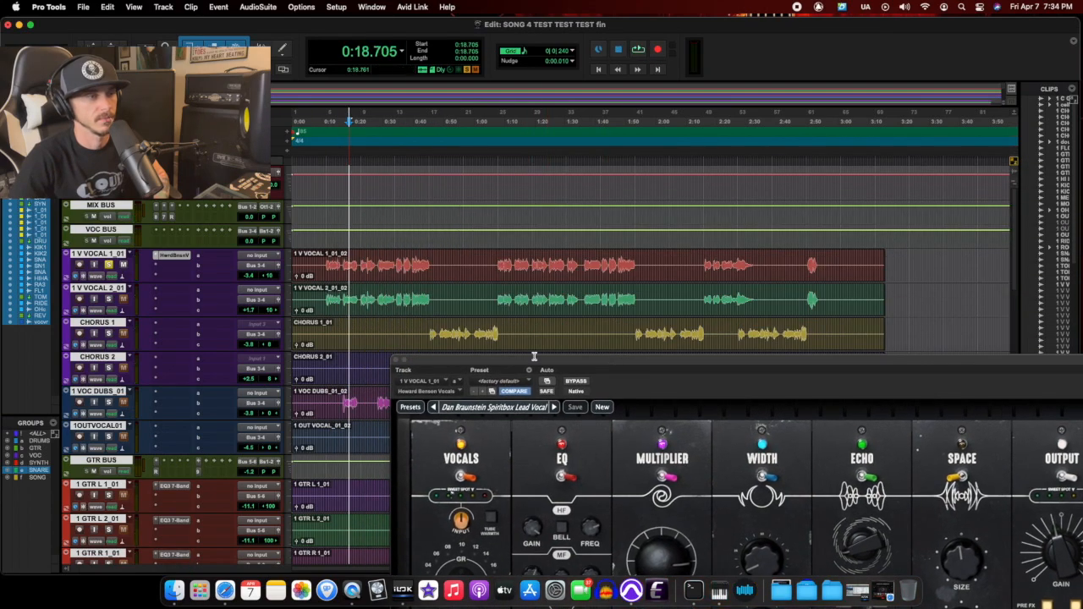
left_click_drag(534, 359, 356, 24)
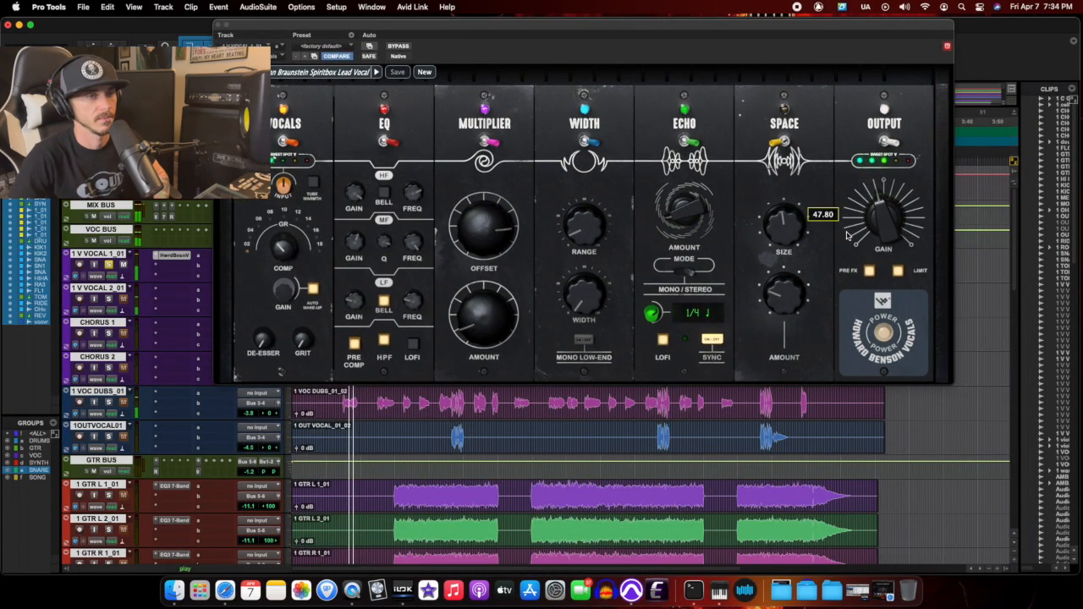
left_click_drag(678, 219, 675, 245)
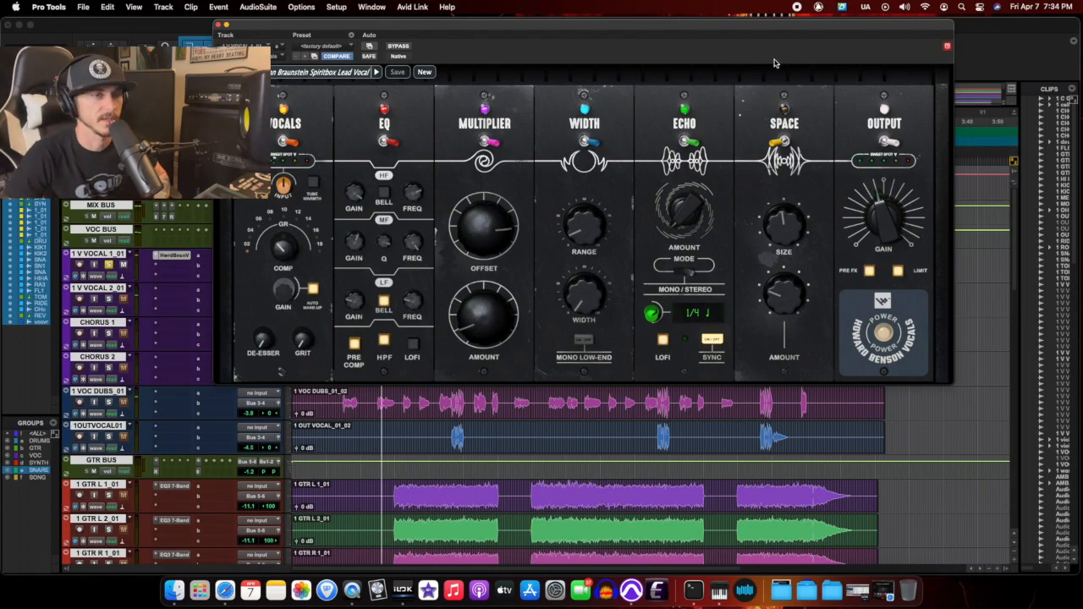
Play the lead vocal from about 1:06.7 and switch on the Space module during playback.
left_click_drag(750, 34, 594, 145)
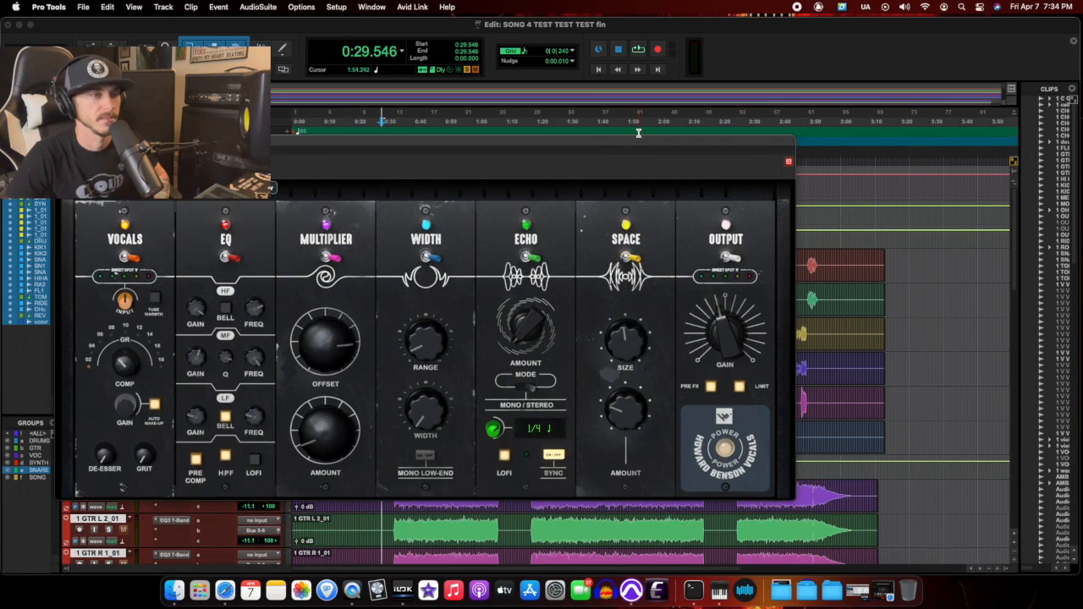
left_click_drag(638, 145, 618, 407)
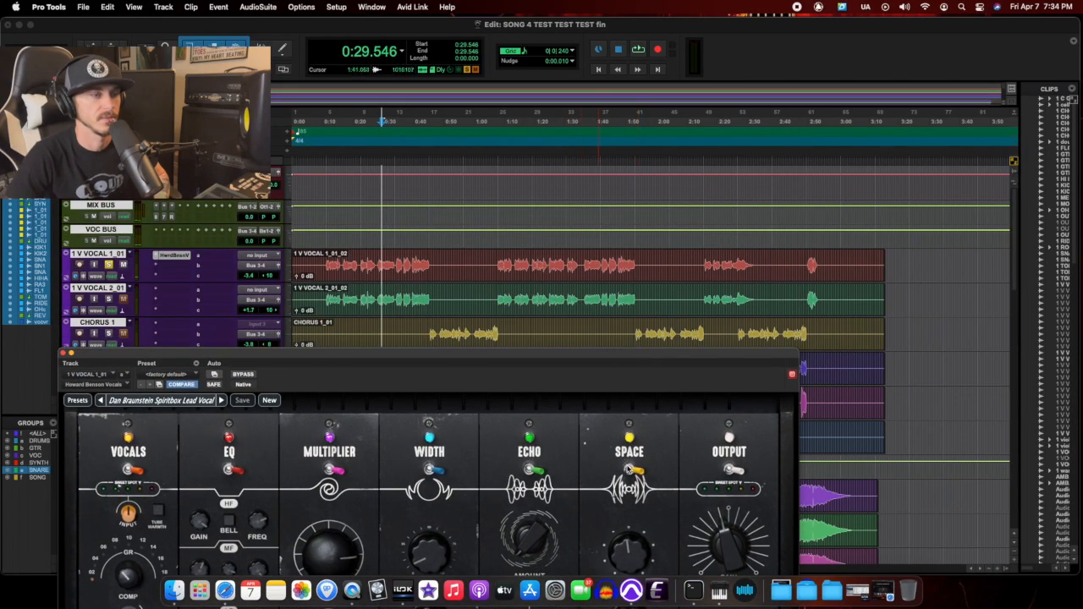
left_click(496, 159)
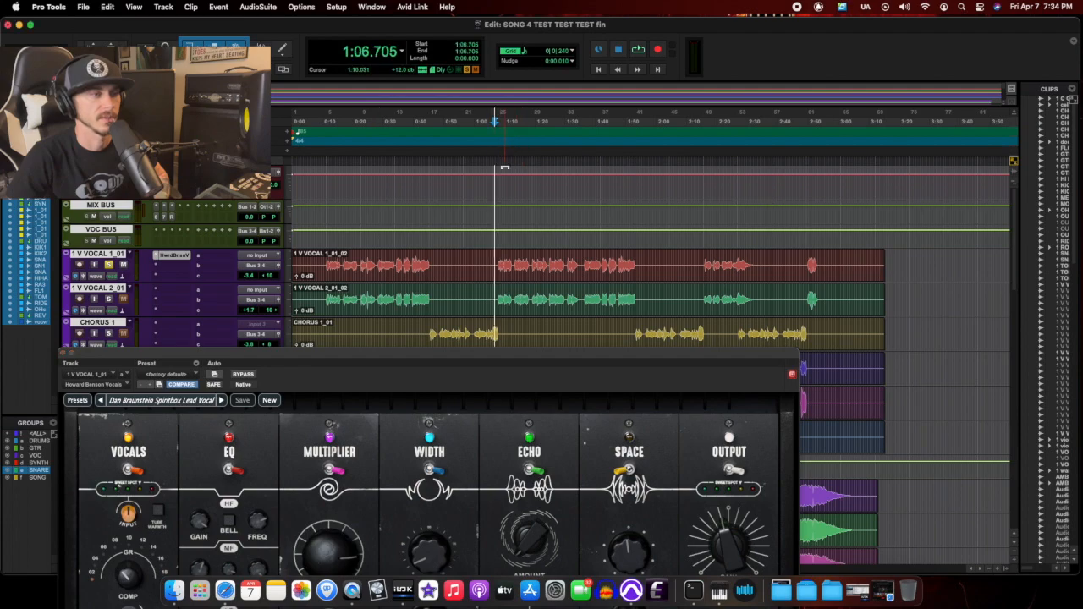
key("space")
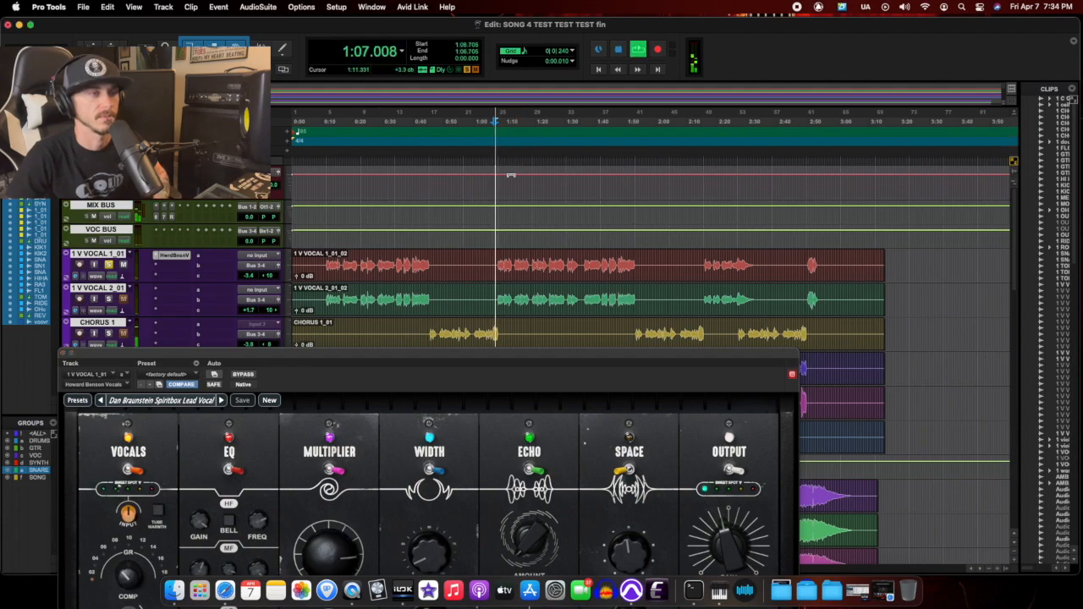
left_click(625, 473)
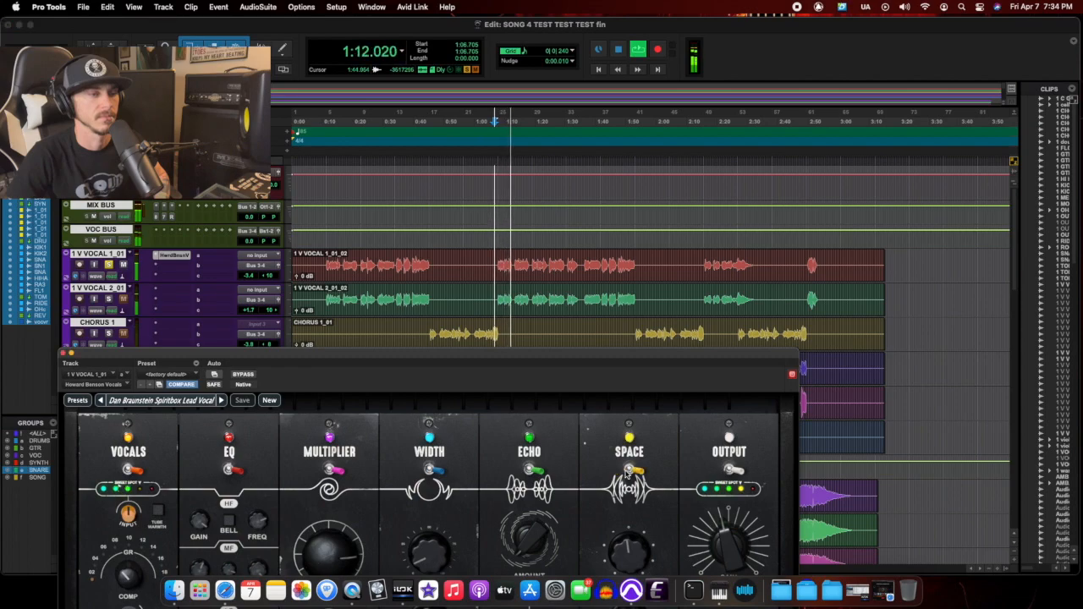
Adjust the Space module's Size and Amount by ear against the playing lead vocal, then stop playback.
left_click_drag(672, 369, 714, 99)
mouse_move(667, 289)
left_click_drag(668, 288, 668, 300)
mouse_move(667, 353)
left_click_drag(667, 354, 667, 352)
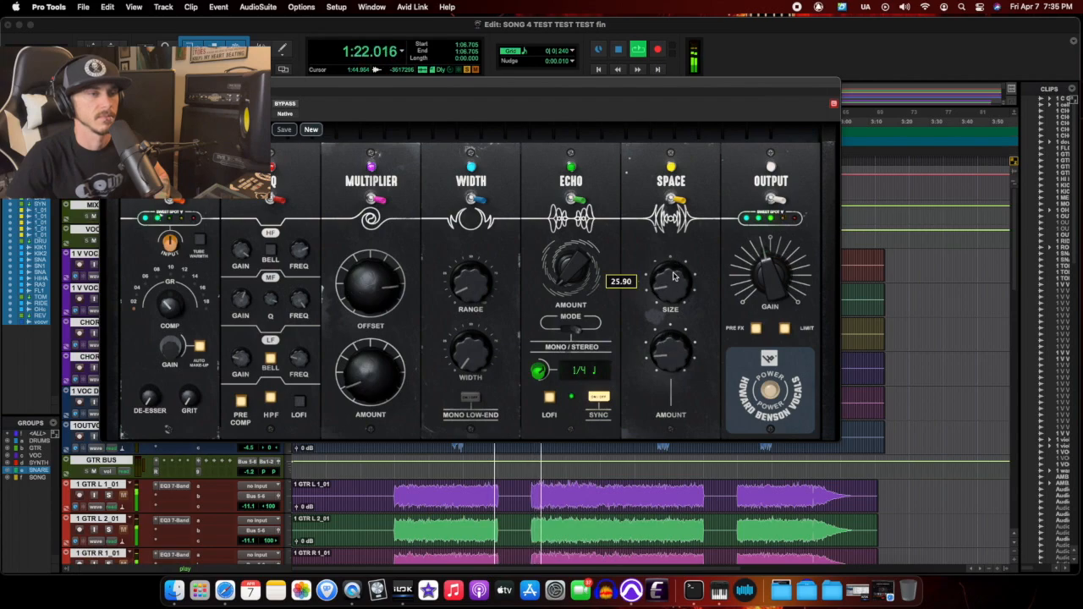
mouse_move(673, 277)
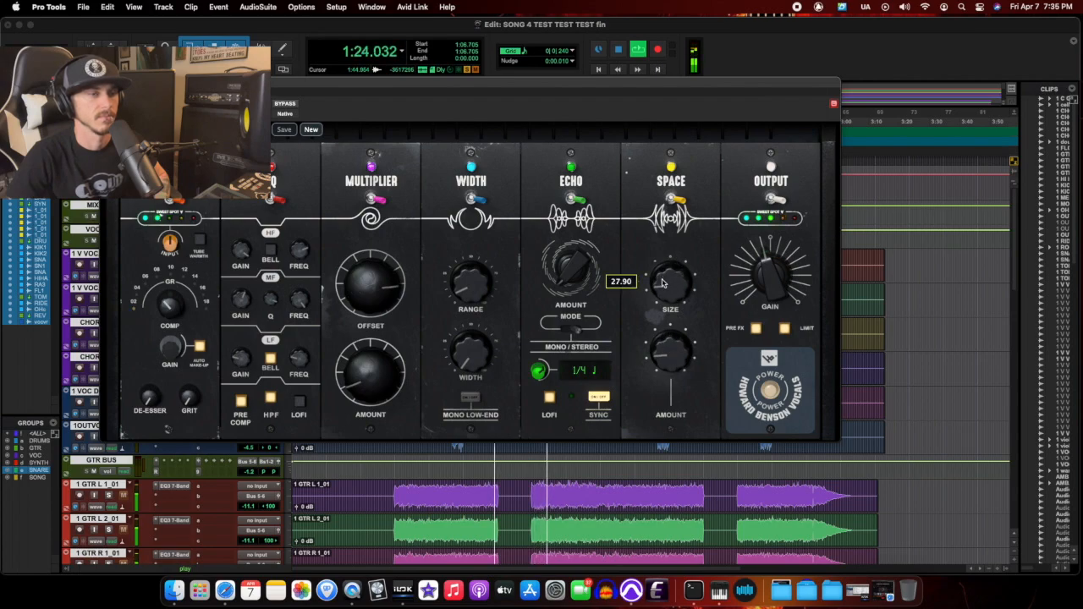
left_click_drag(663, 283, 658, 288)
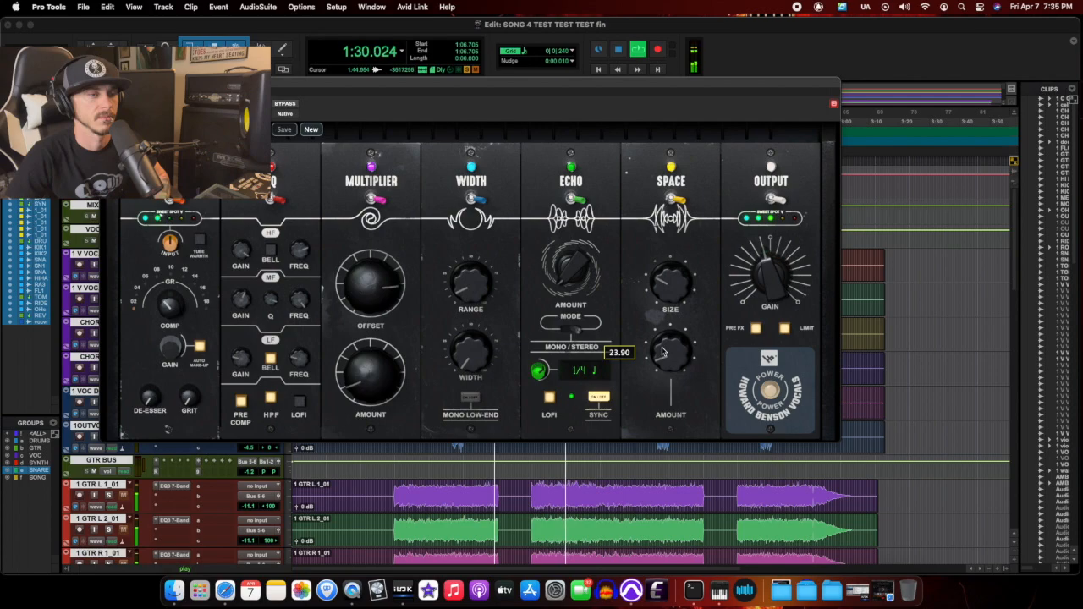
left_click_drag(662, 348, 645, 330)
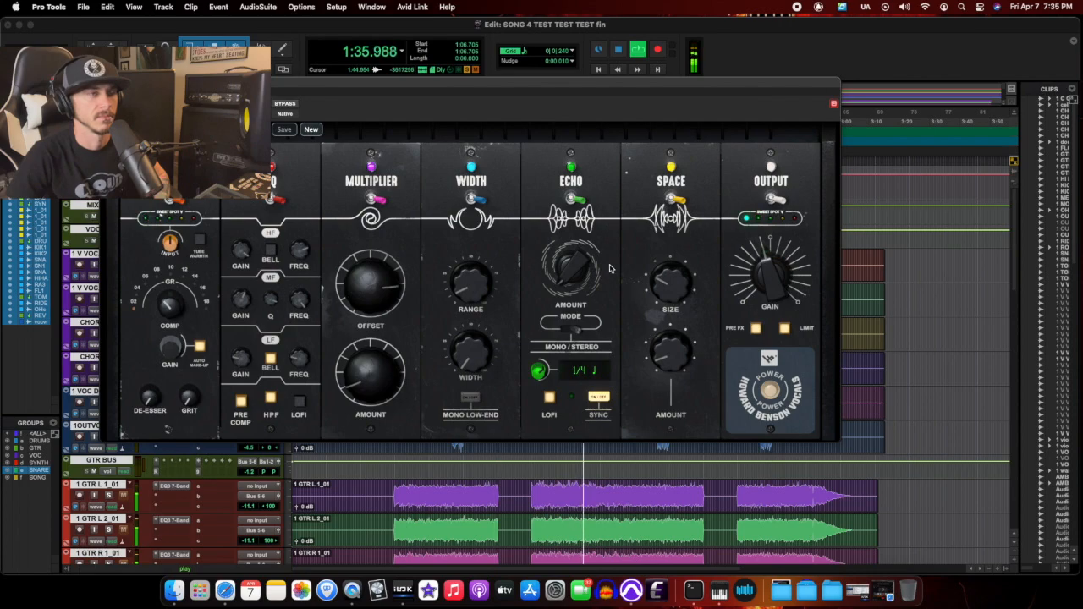
key("space")
Unsolo the lead vocal, play the mix from about 0:11.6, and close the plug-in window.
left_click_drag(445, 91, 672, 400)
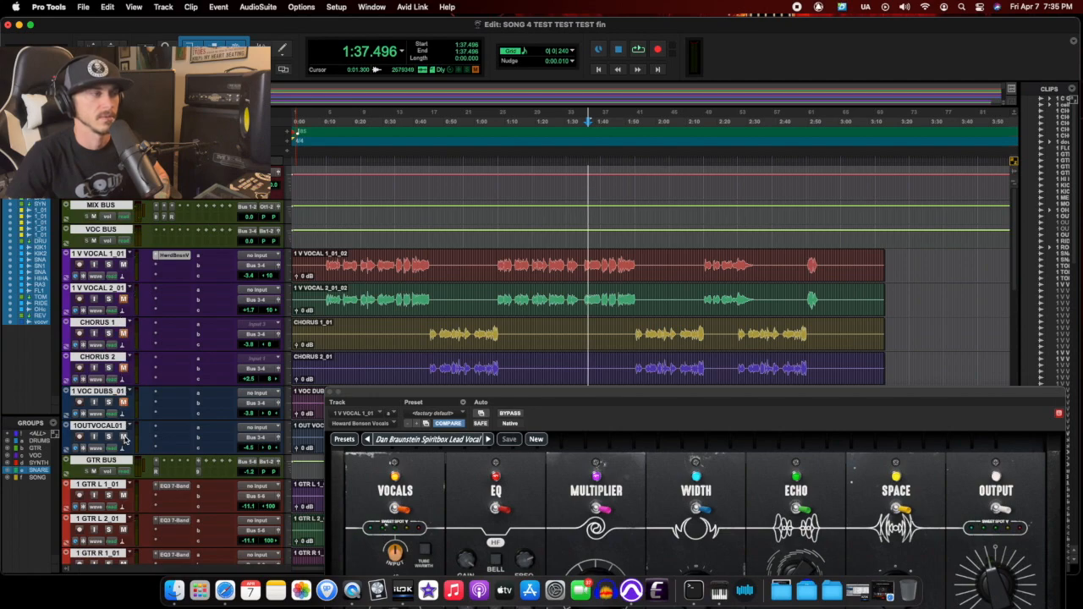
left_click(323, 178)
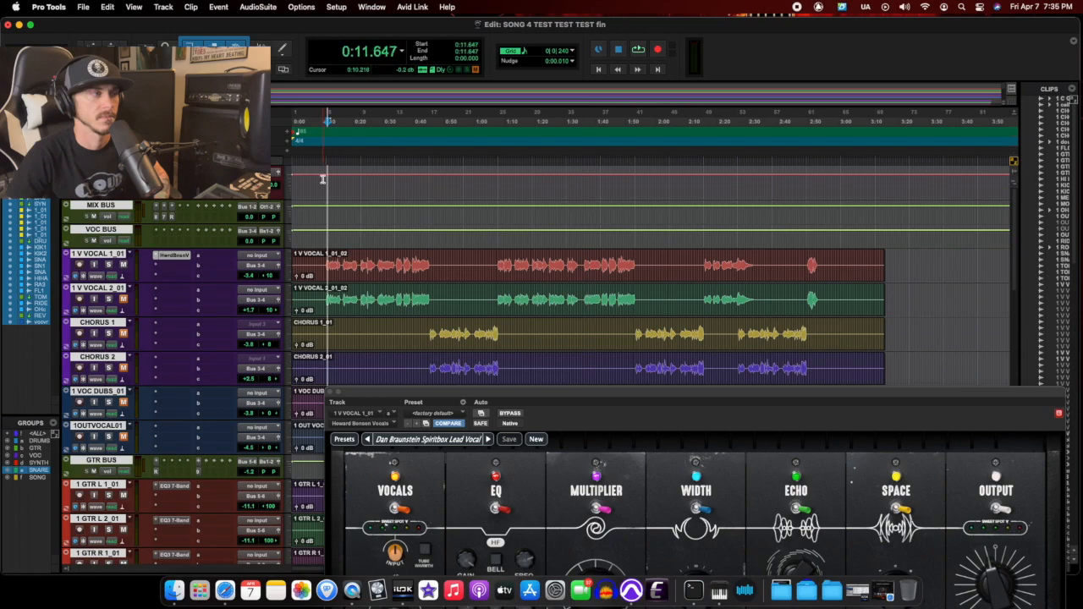
key("space")
left_click_drag(465, 391, 685, 108)
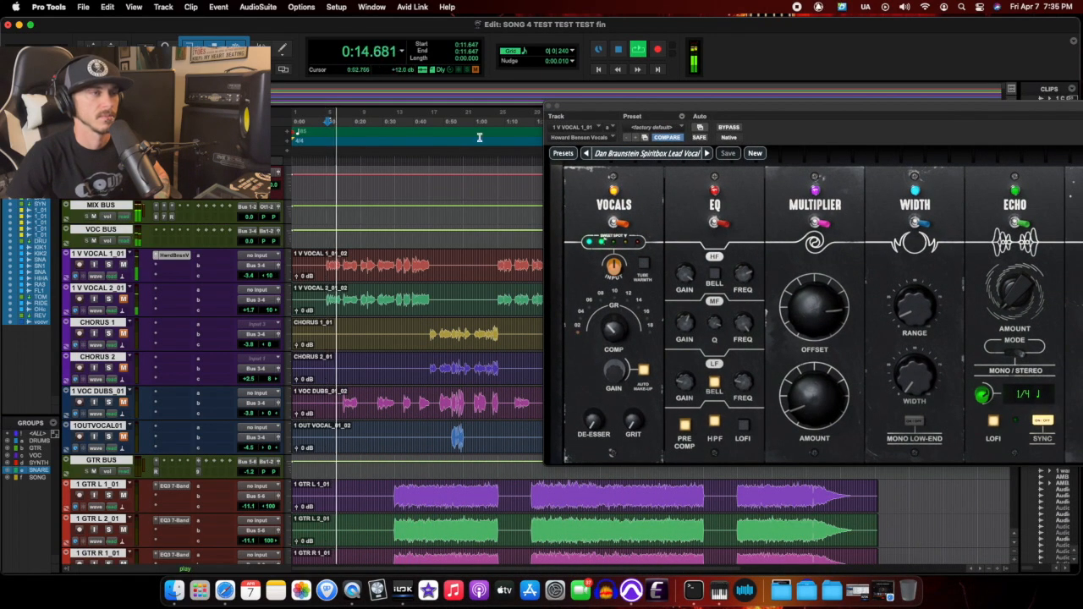
left_click(547, 107)
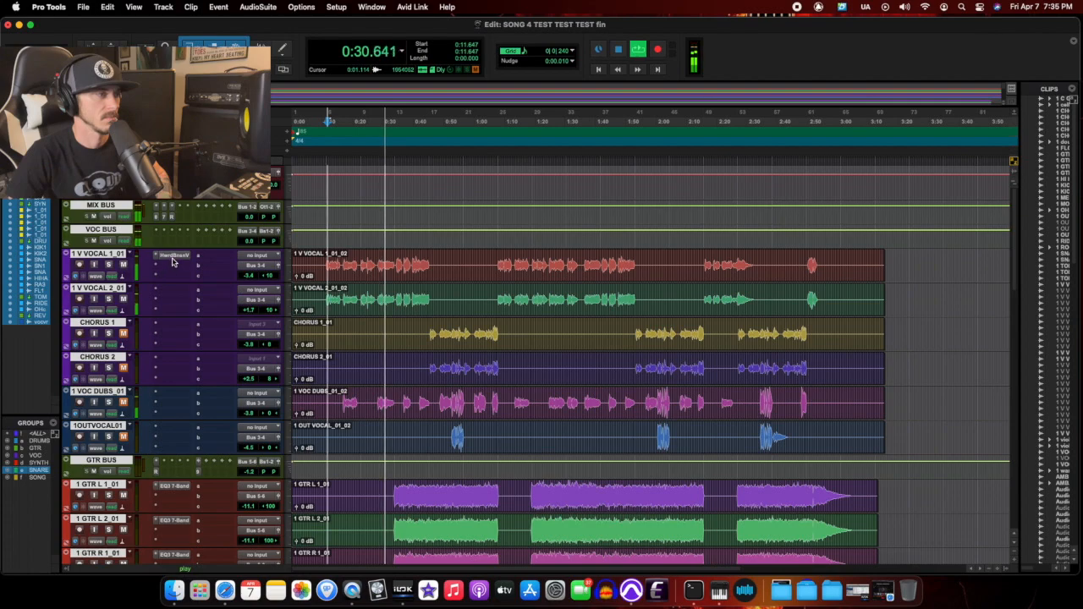
key("space")
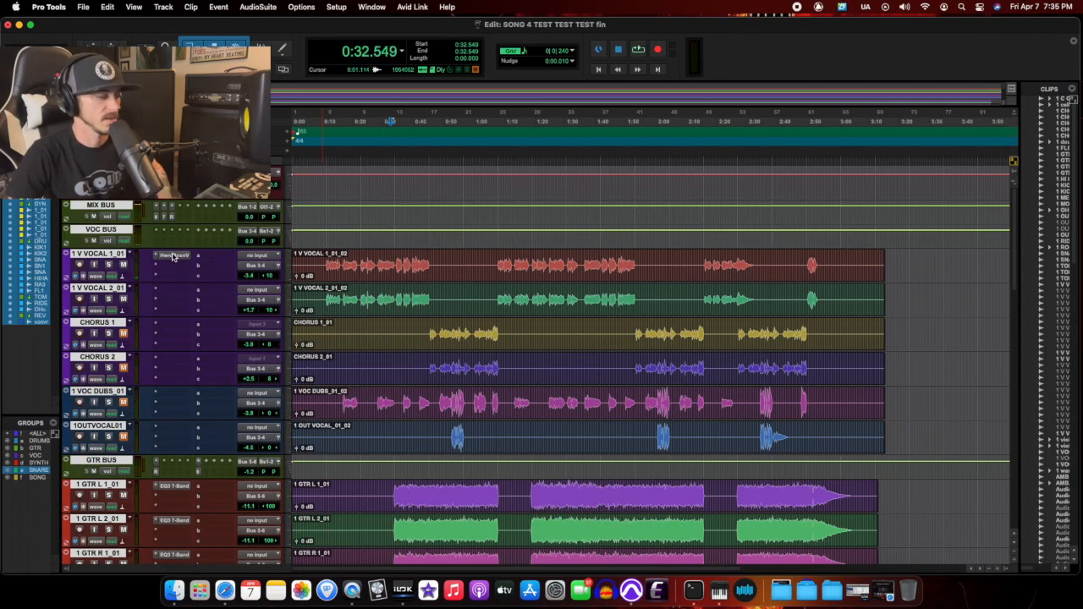
Copy the Howard Benson Vocals insert to the 1 V VOCAL 2_01 track and play the mix from about 0:24.7.
left_click_drag(178, 258, 174, 290)
left_click(367, 162)
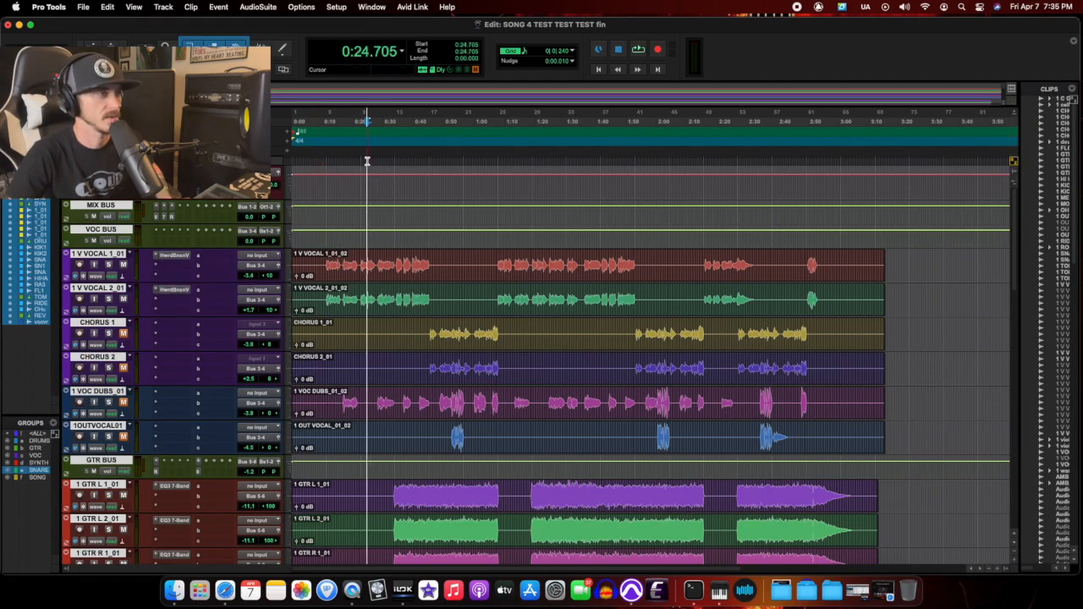
key("space")
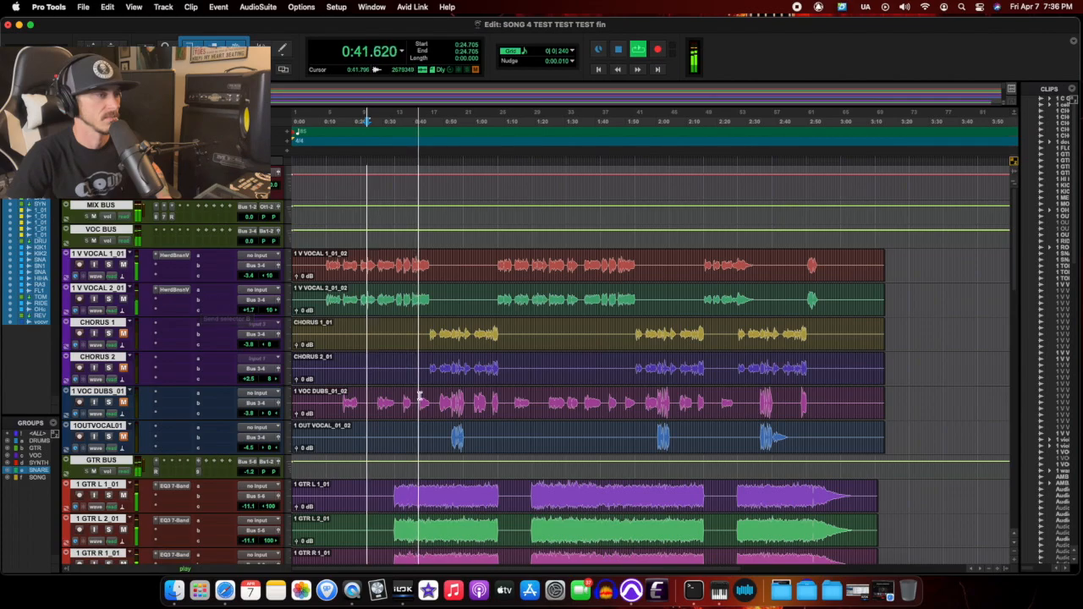
Look through the session's guitar, bass, synth and drum tracks and return to the vocal tracks.
scroll(397, 401, "down", 15)
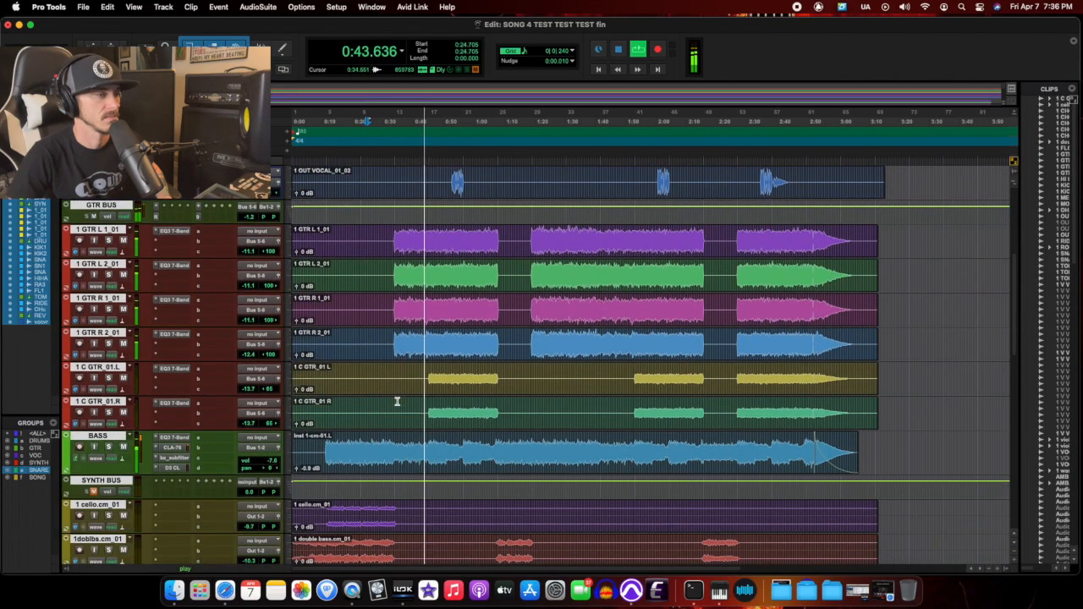
scroll(397, 401, "down", 3)
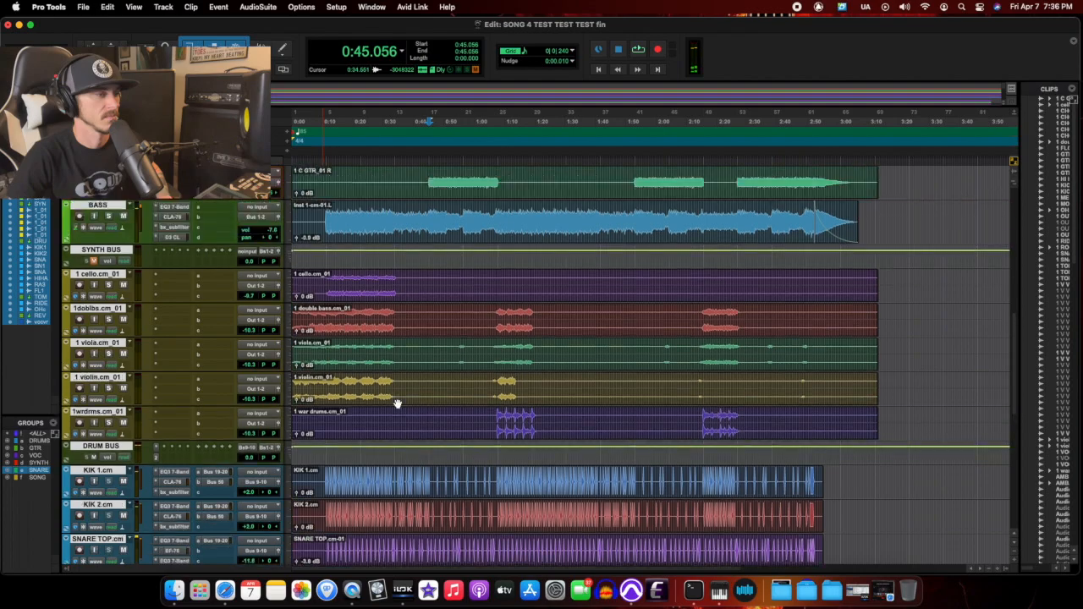
scroll(397, 402, "down", 3)
scroll(397, 404, "down", 10)
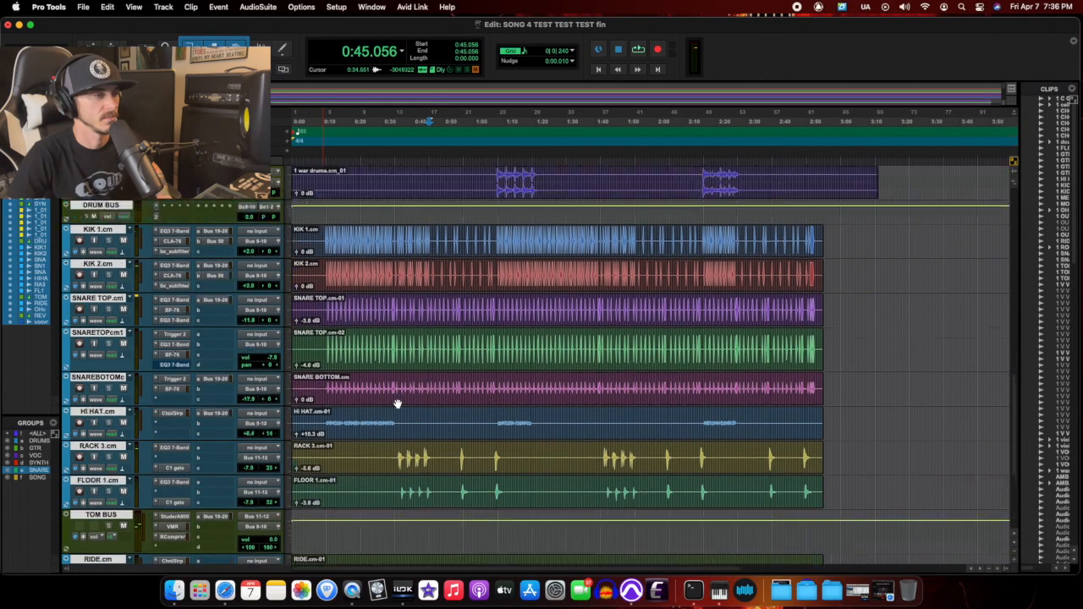
scroll(397, 403, "down", 5)
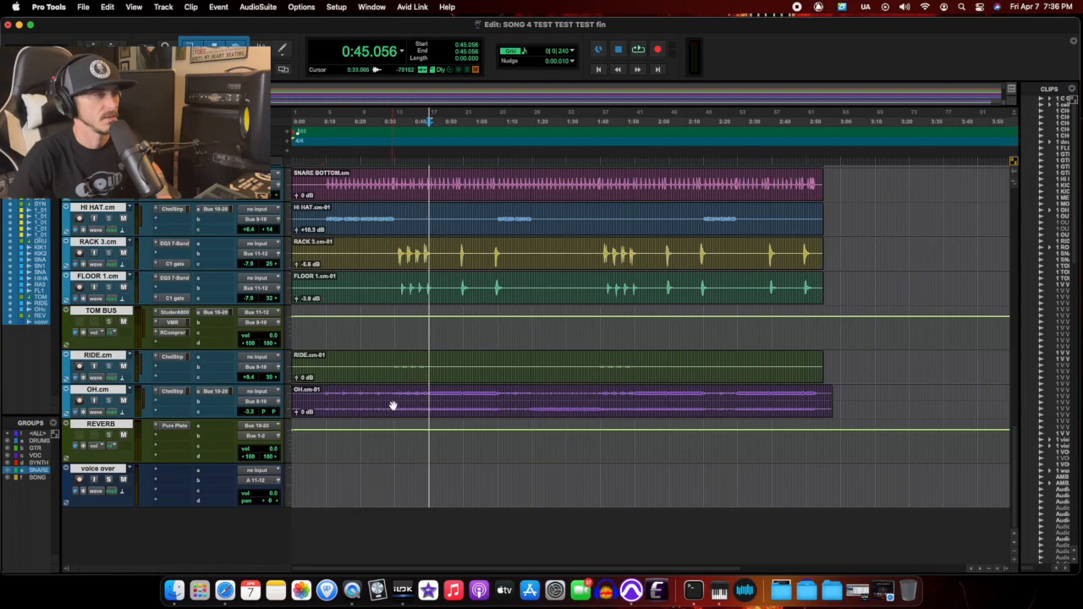
scroll(392, 406, "up", 3)
scroll(392, 406, "up", 10)
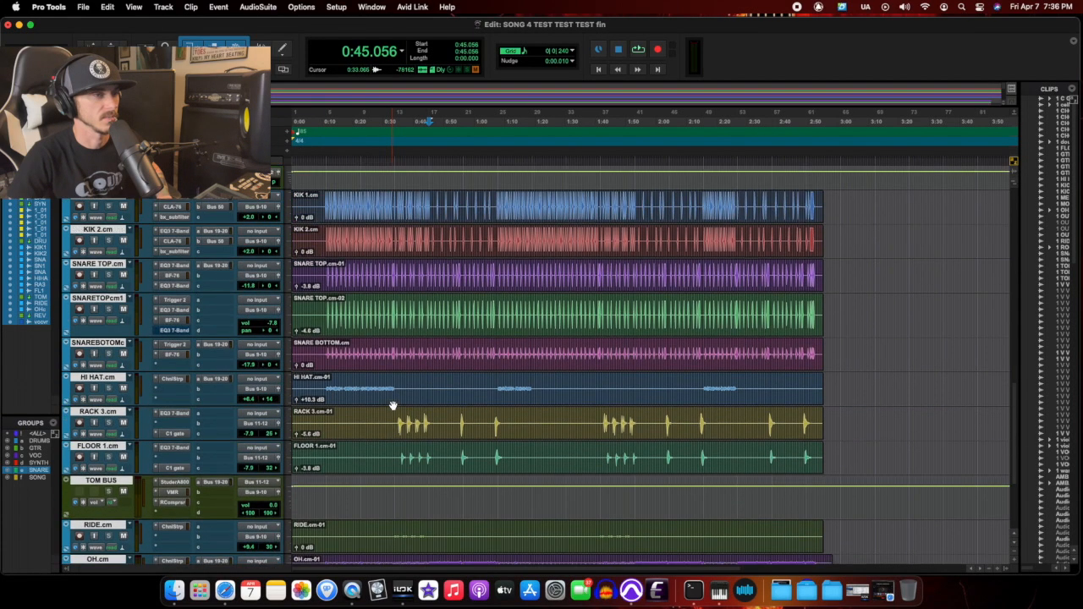
scroll(393, 406, "up", 10)
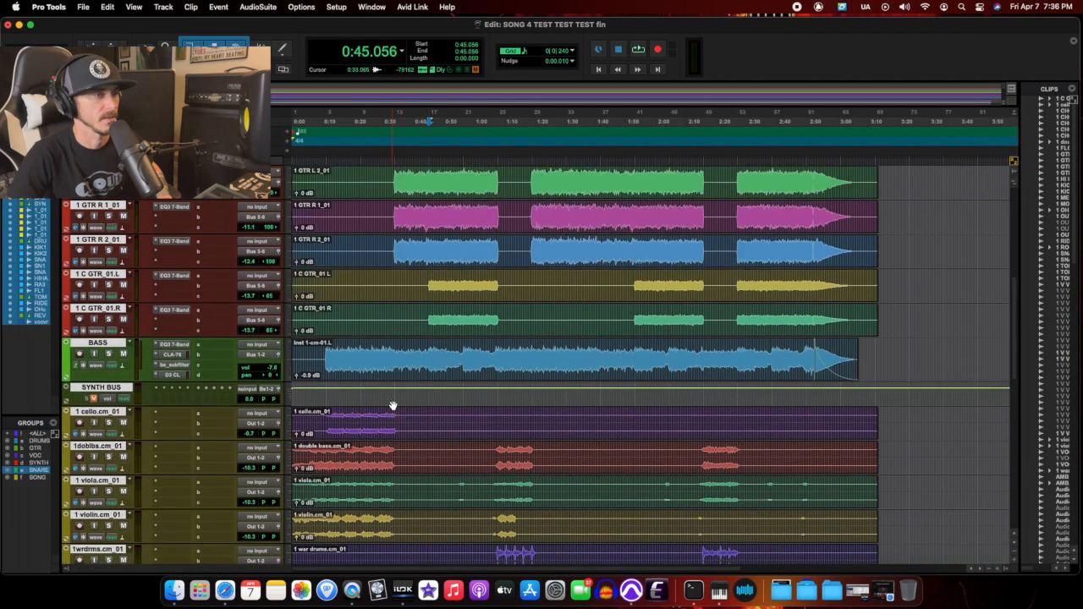
scroll(393, 403, "up", 3)
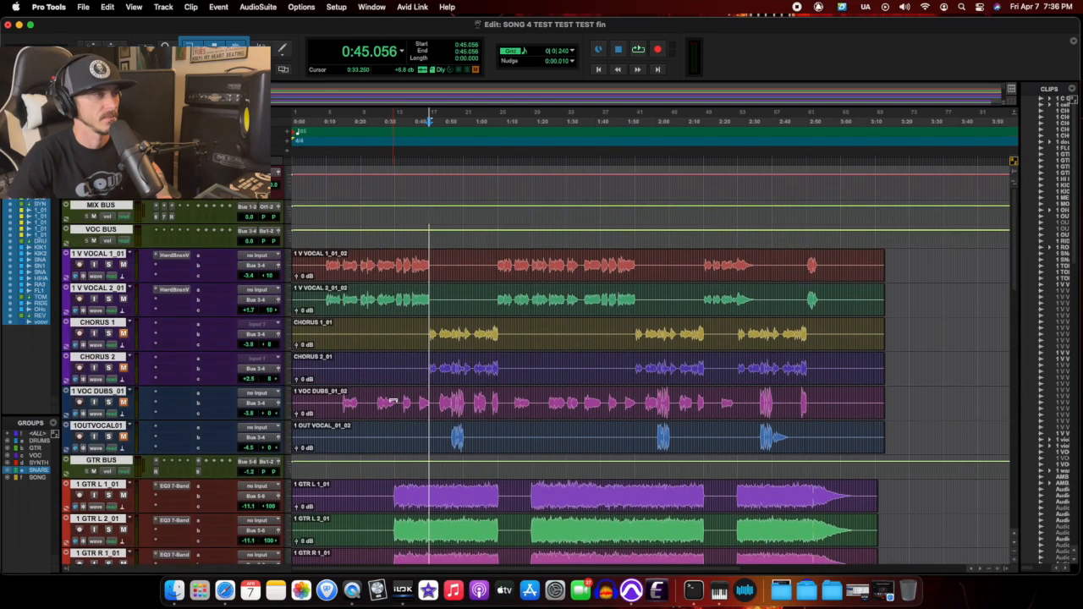
Reopen Howard Benson Vocals on the lead vocal track and browse its Collaborators, Community and Factory presets without loading one.
left_click(173, 254)
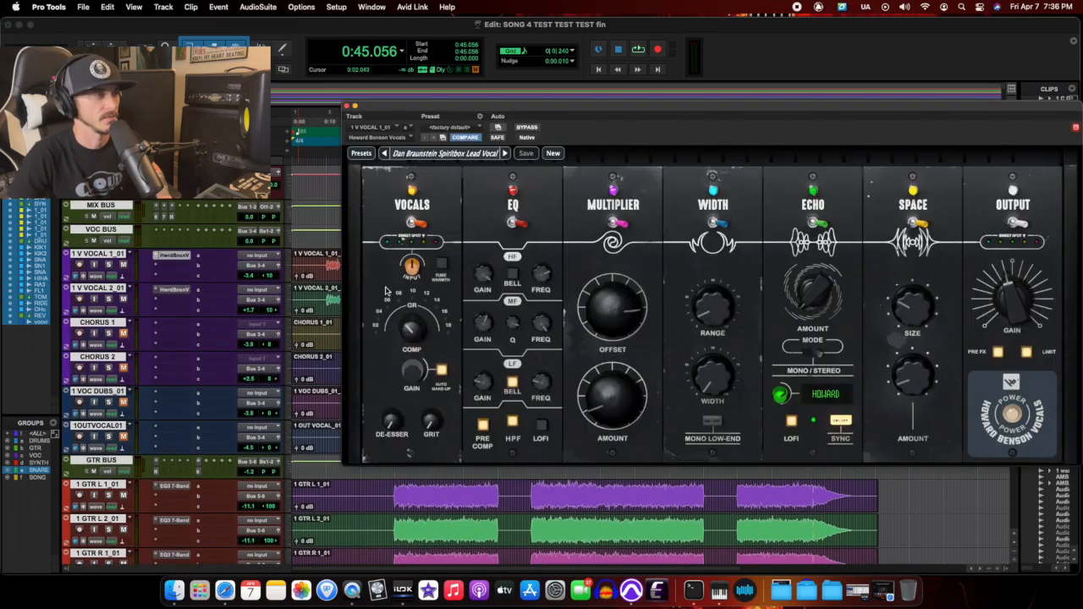
left_click_drag(708, 110, 560, 98)
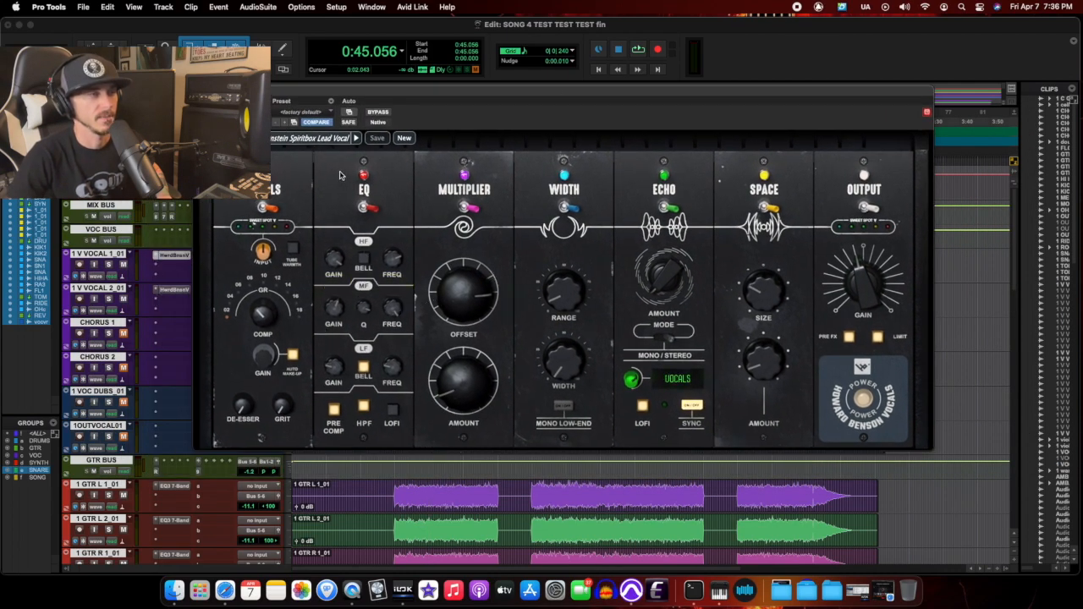
left_click(267, 139)
mouse_move(272, 165)
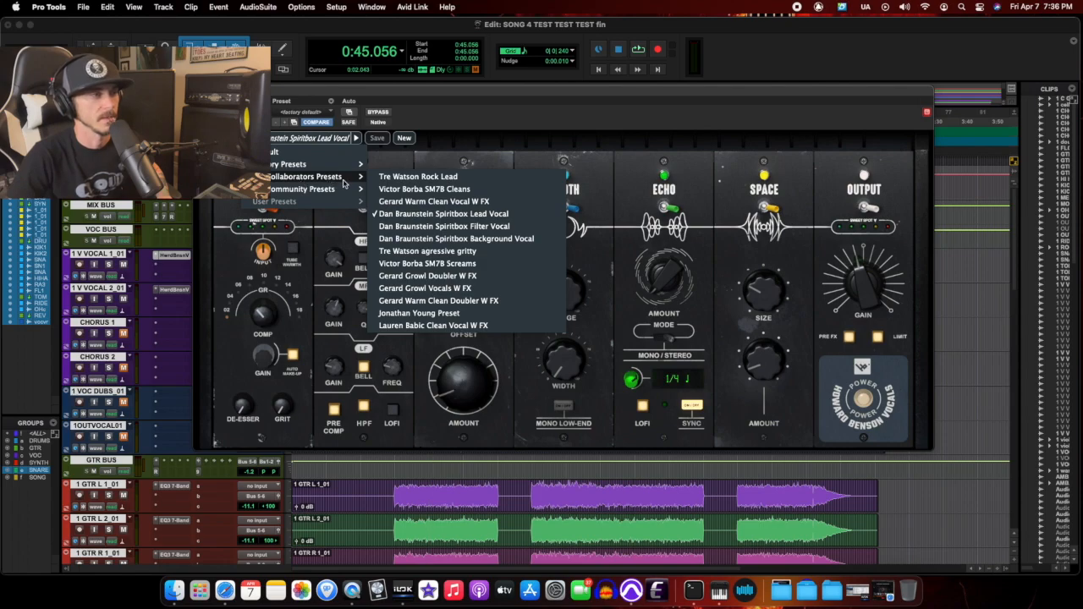
mouse_move(331, 190)
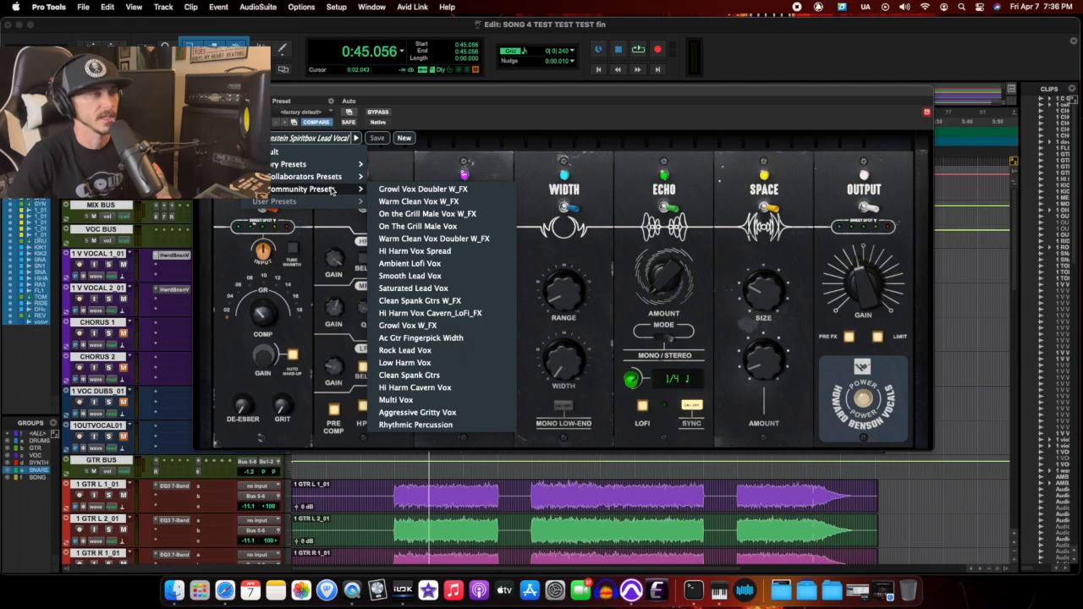
mouse_move(332, 168)
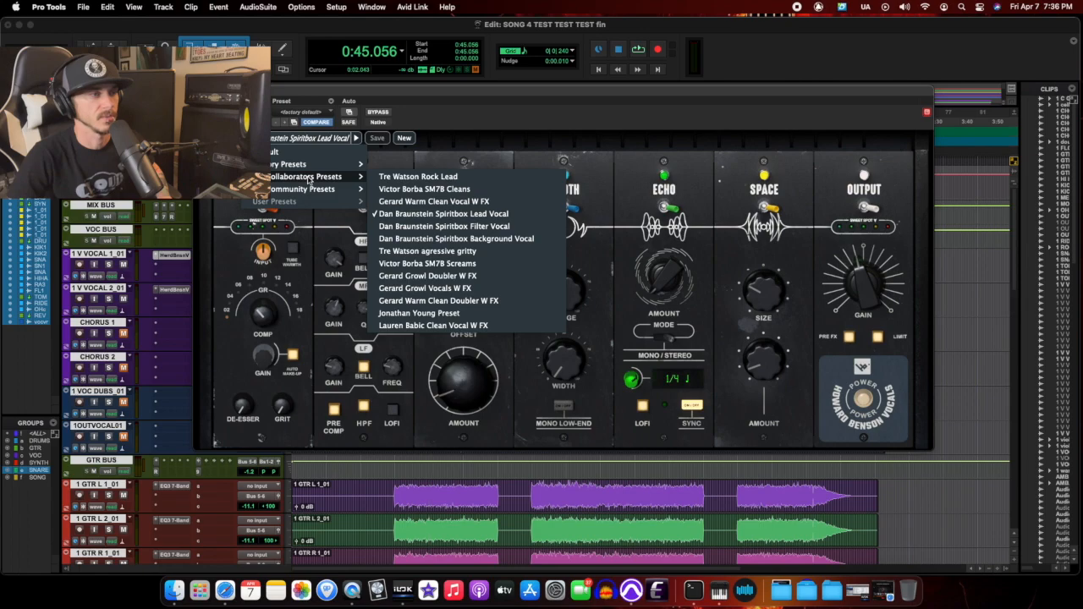
mouse_move(412, 166)
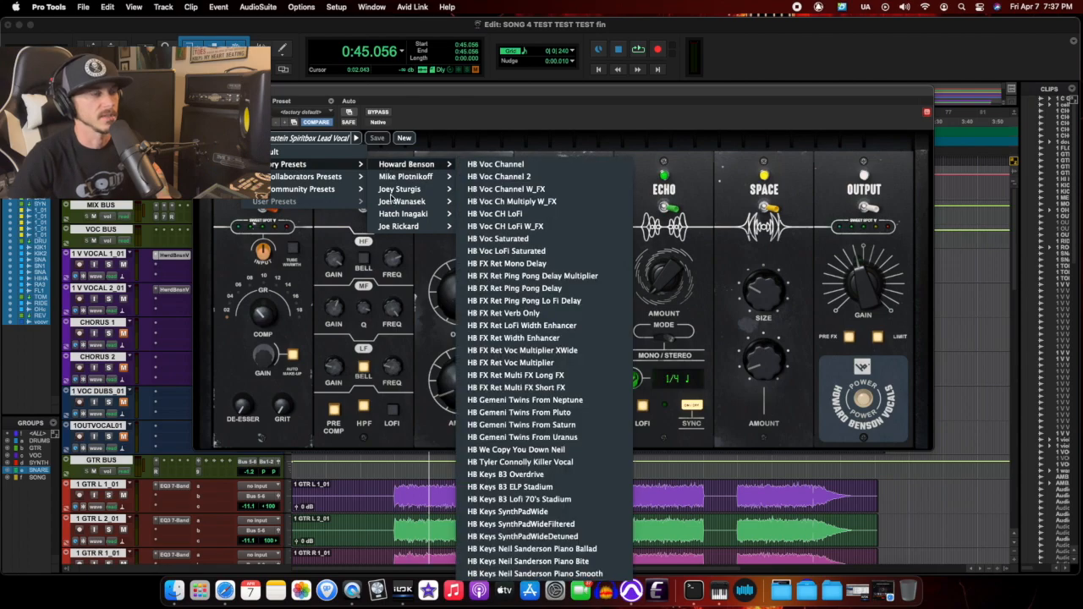
left_click(562, 112)
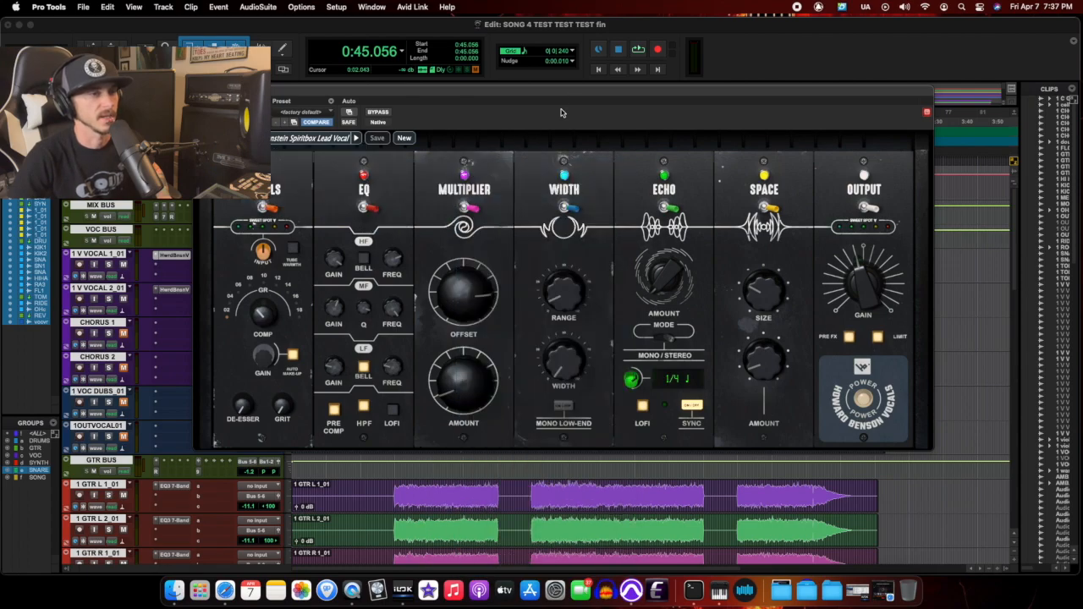